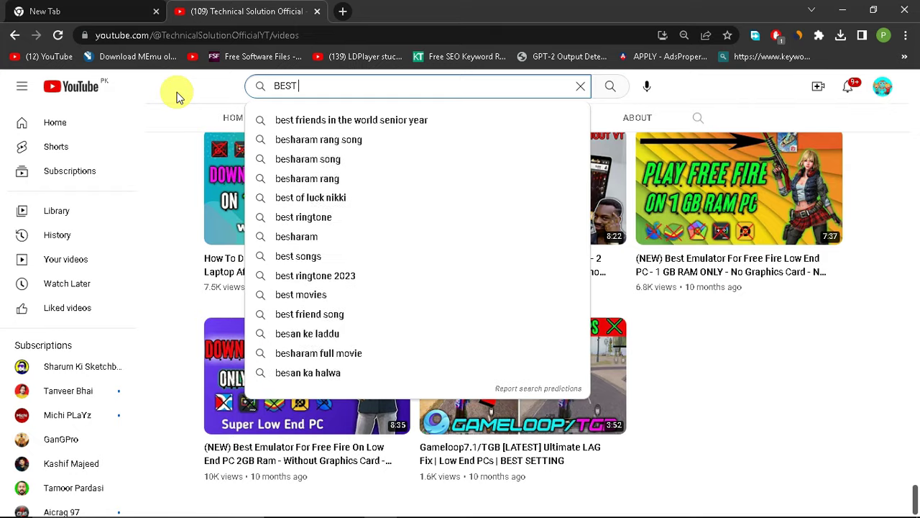
Step: Search YouTube for "BEST EMULATOR FOR LOW END PC"
type("EMULATOR FOR LOW EN")
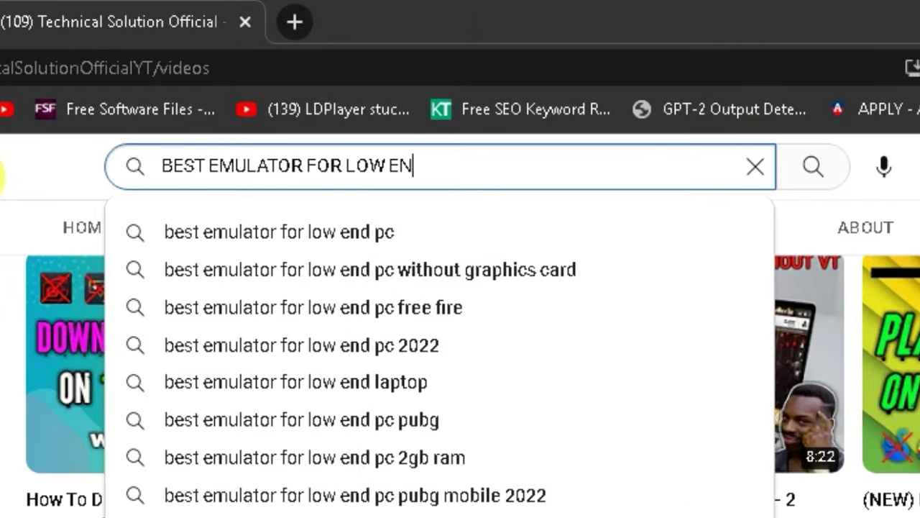
type("D PC")
key("Return")
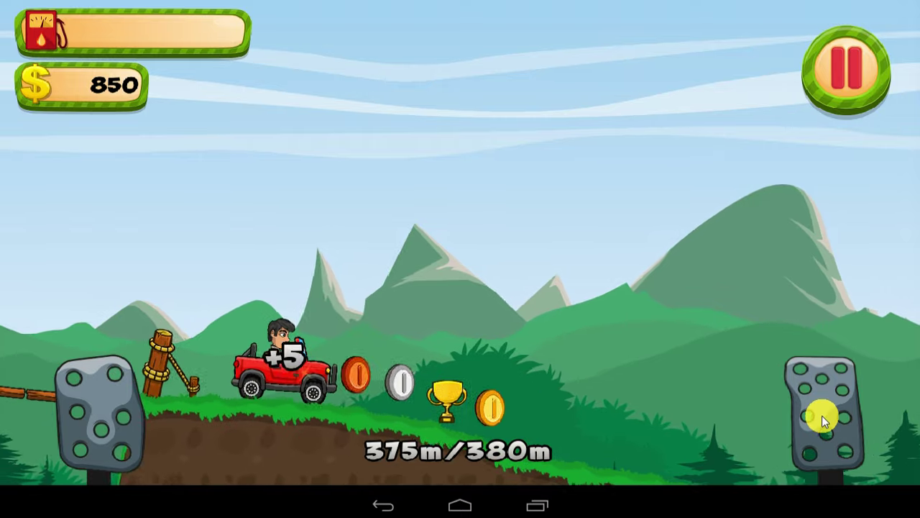
left_click_drag(822, 415, 822, 416)
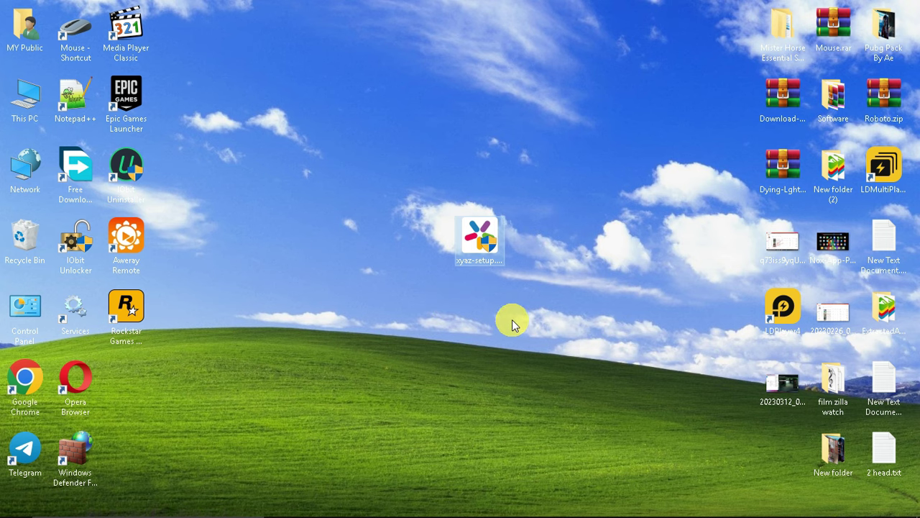
left_click_drag(377, 156, 568, 311)
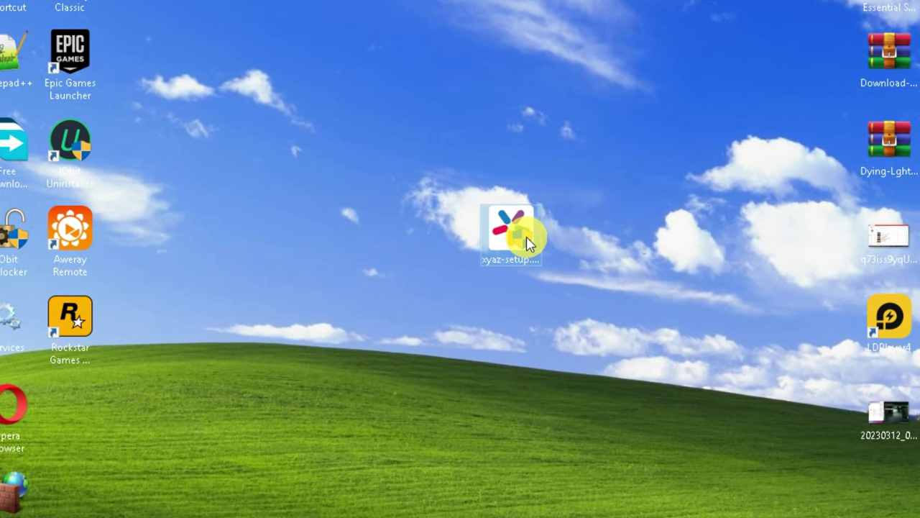
Step: Launch the xyaz-setup installer from the desktop
mouse_move(527, 242)
right_click(527, 245)
left_click(599, 127)
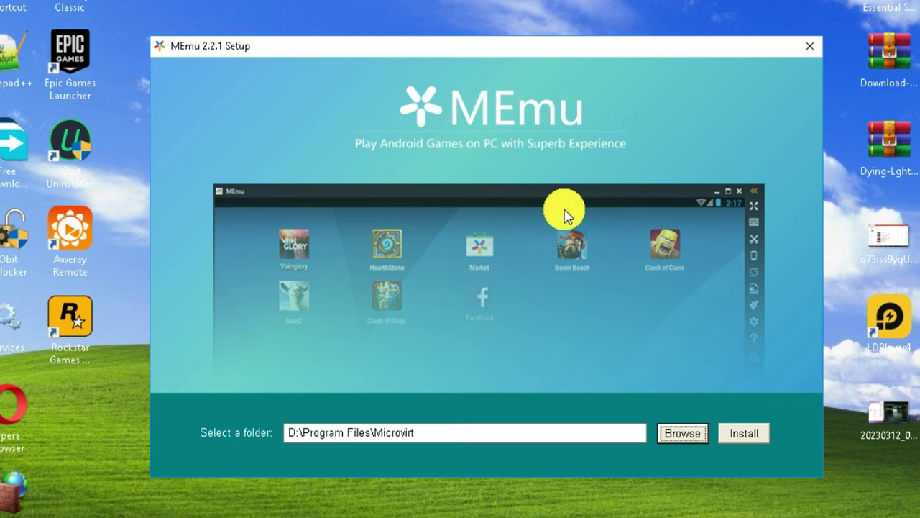
Step: Choose the Emulatror folder on Local Disk (C:) as the MEmu installation folder
left_click(680, 434)
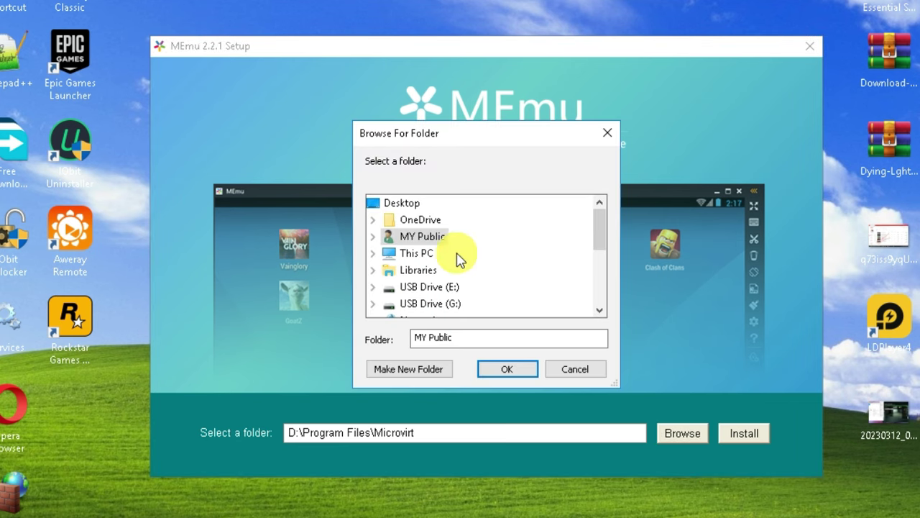
left_click(413, 253)
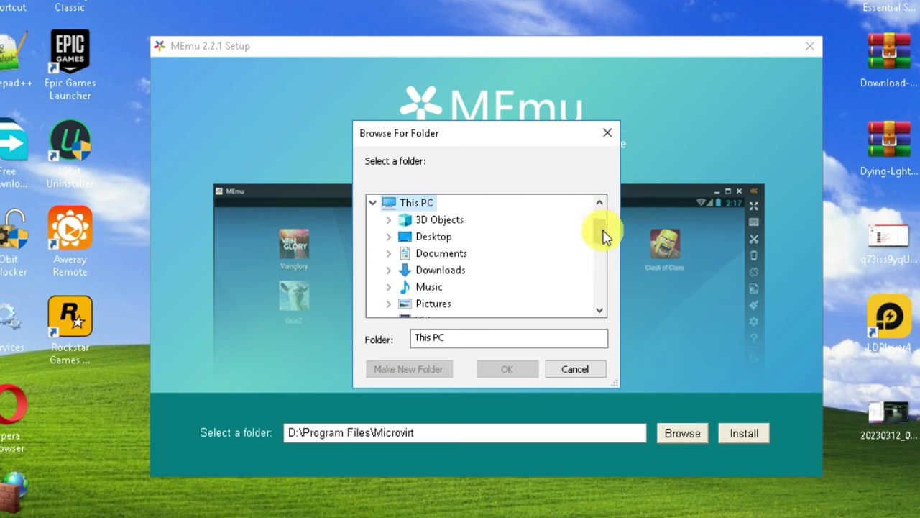
scroll(604, 237, "down", 3)
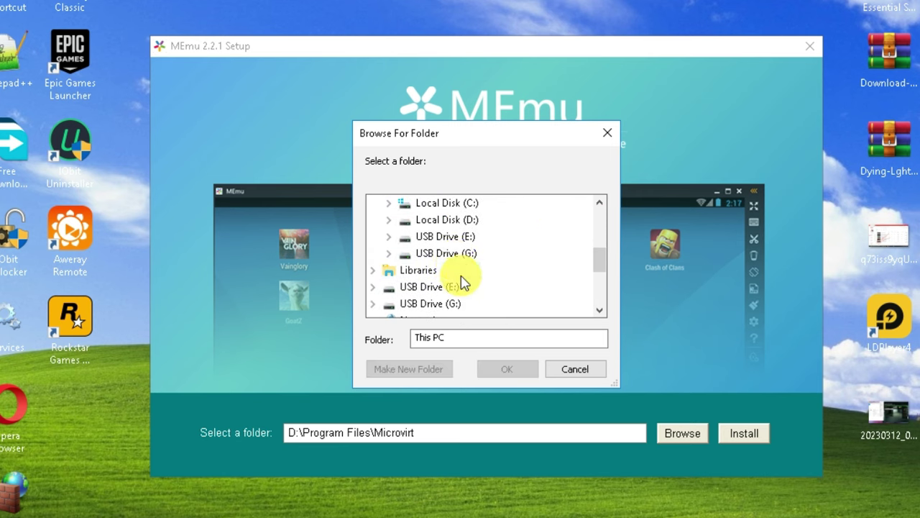
scroll(462, 282, "up", 1)
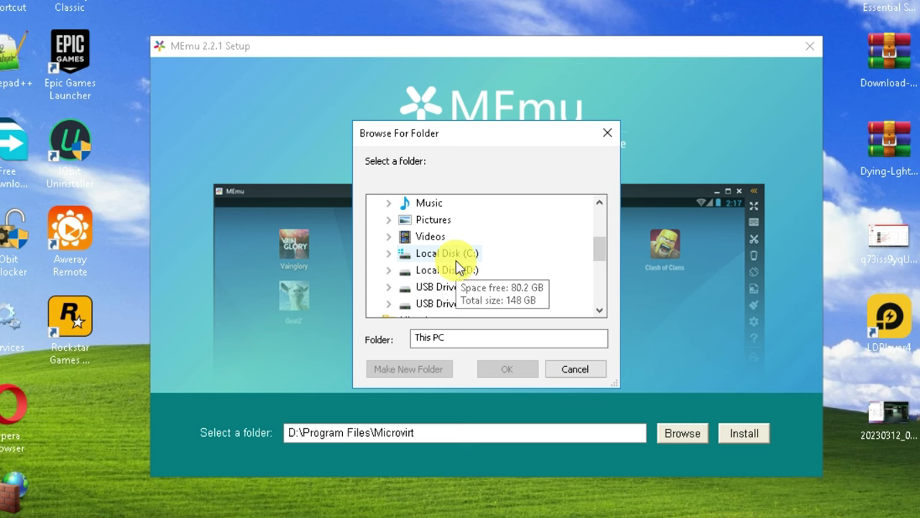
double_click(451, 255)
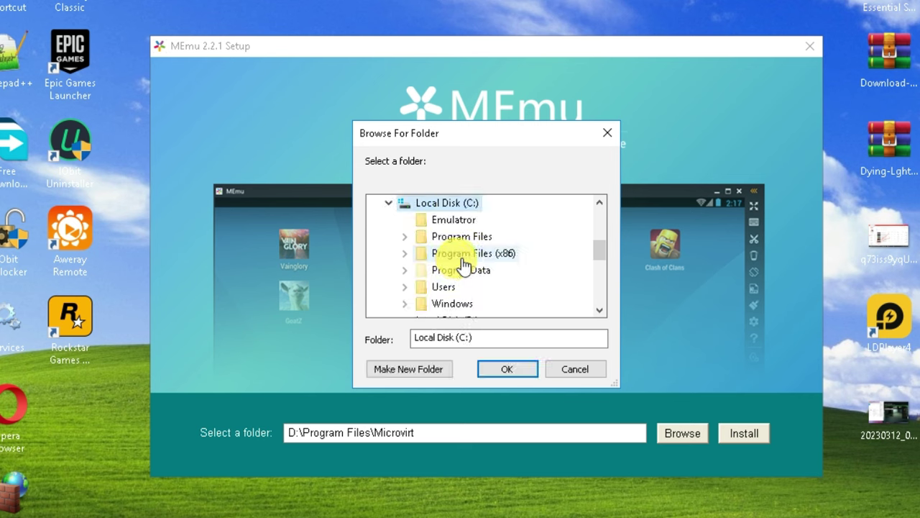
right_click(555, 246)
left_click(461, 223)
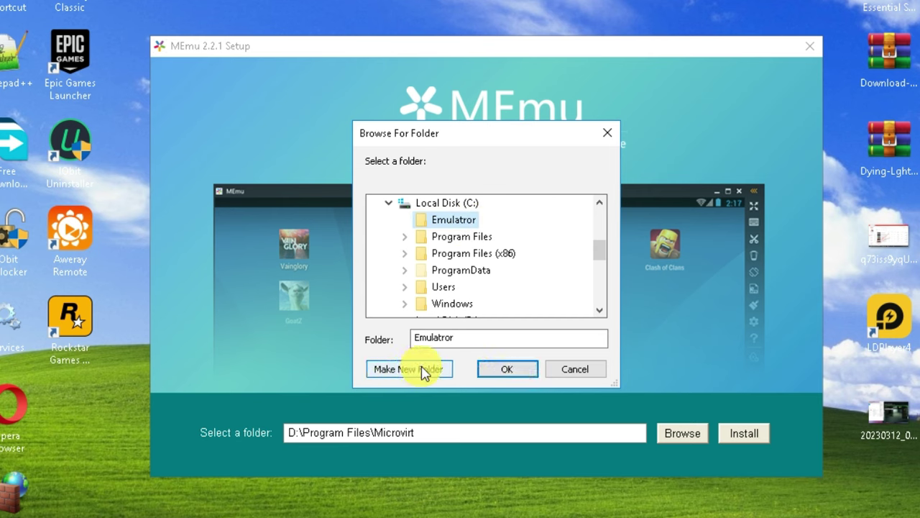
left_click(504, 369)
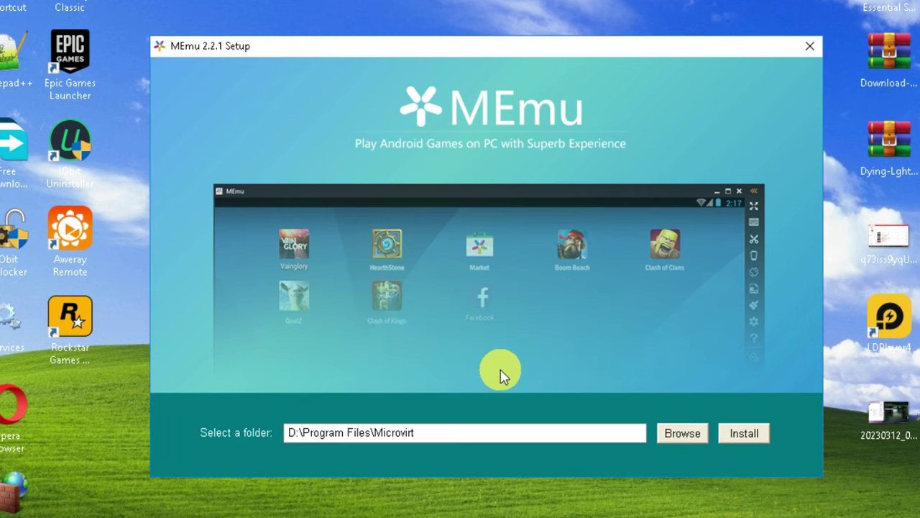
Step: Install MEmu into the chosen folder and finish the setup without launching the emulator
left_click_drag(377, 433, 242, 433)
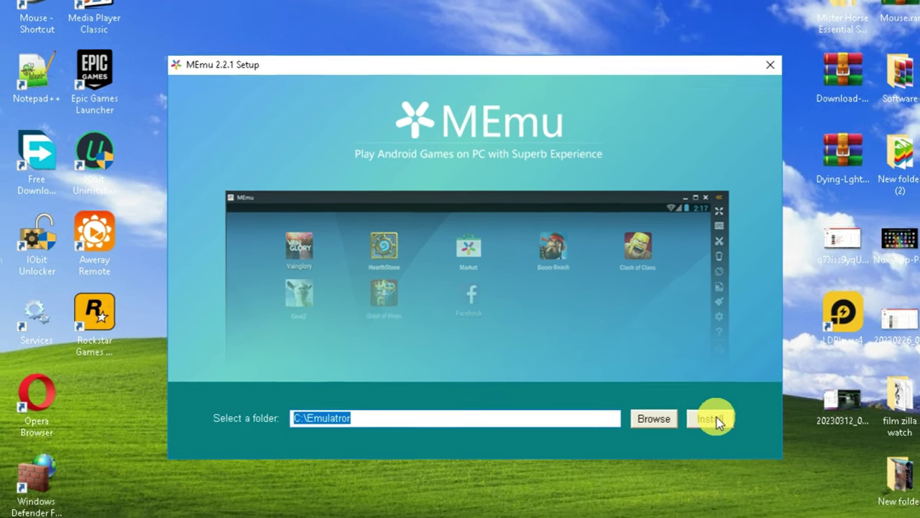
left_click(748, 434)
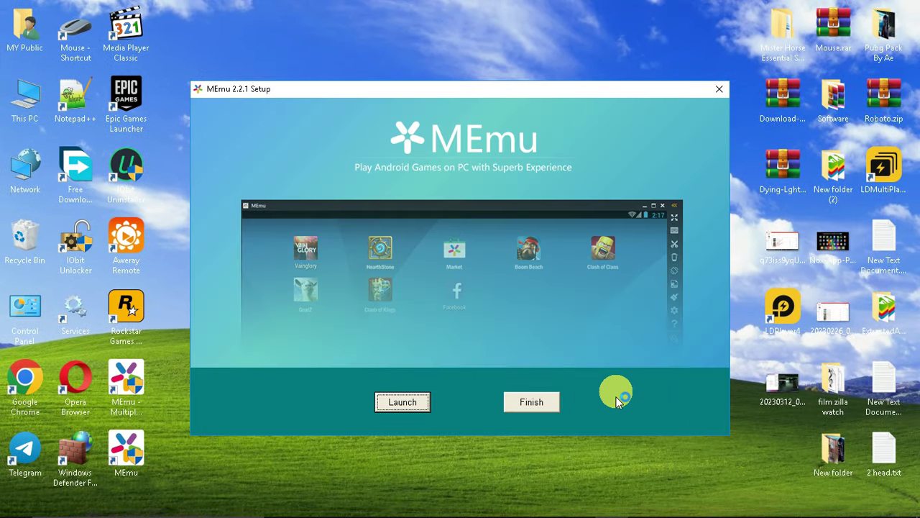
left_click(536, 410)
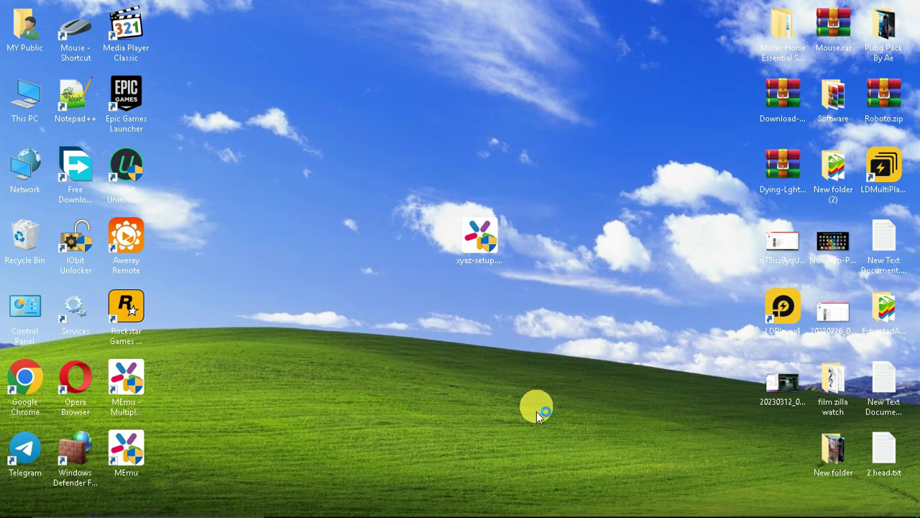
Step: Delete the MEmu Multiple Instance Manager shortcut from the desktop
left_click_drag(128, 406, 533, 270)
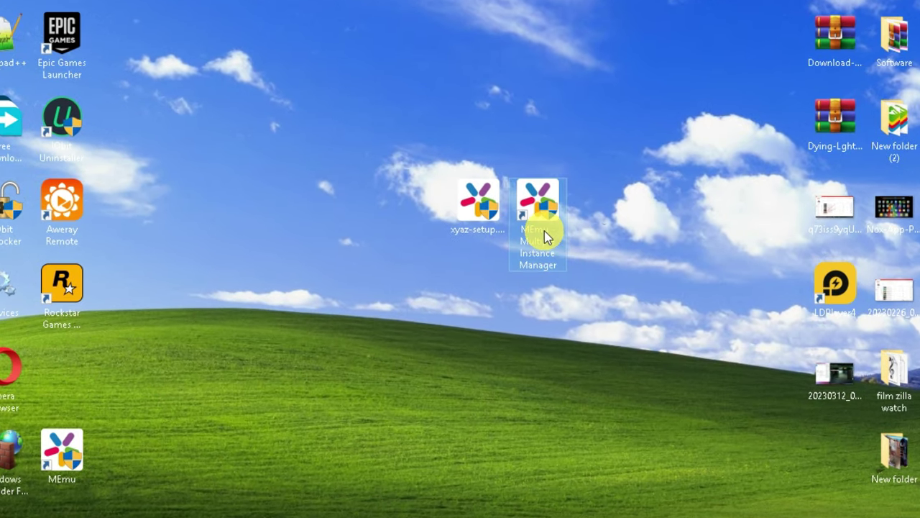
right_click(545, 237)
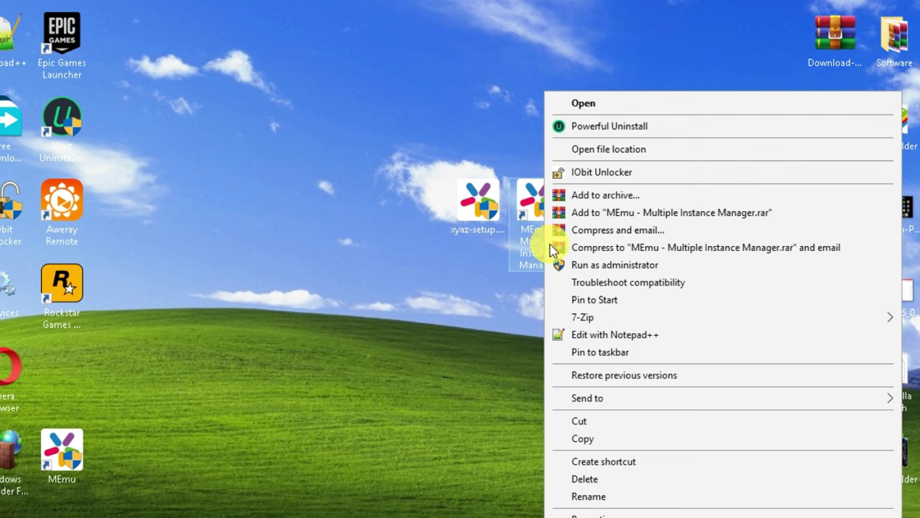
left_click(596, 481)
Step: Move the MEmu shortcut beside the xyaz-setup file and review the compatibility options in its properties
left_click_drag(64, 455, 572, 263)
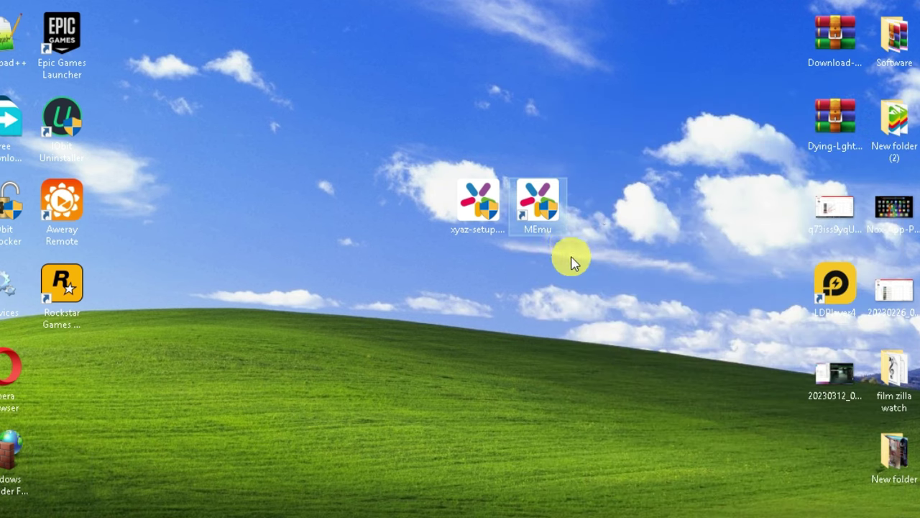
right_click(544, 220)
left_click(605, 512)
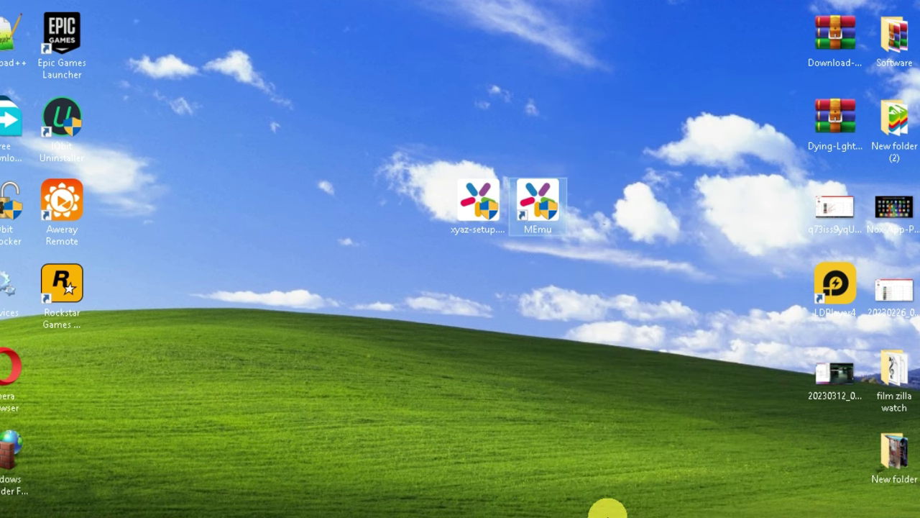
left_click(759, 145)
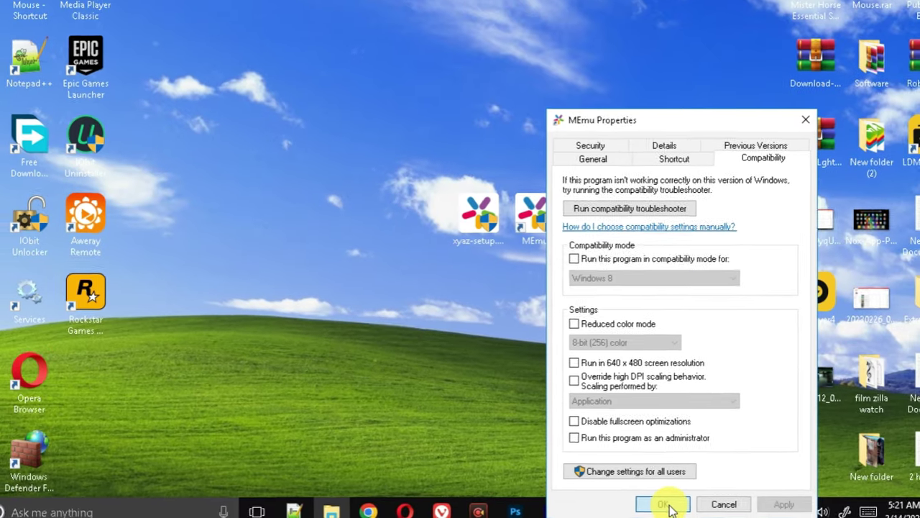
left_click(673, 507)
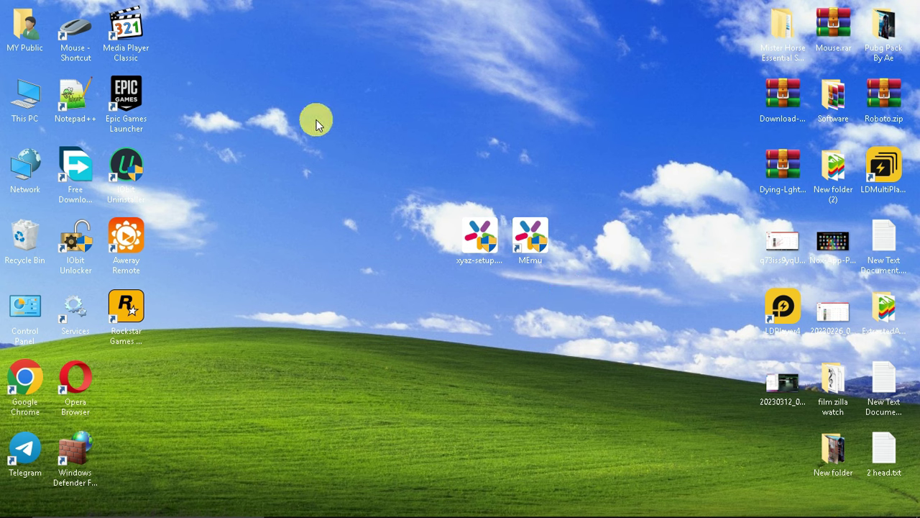
left_click_drag(333, 124, 581, 234)
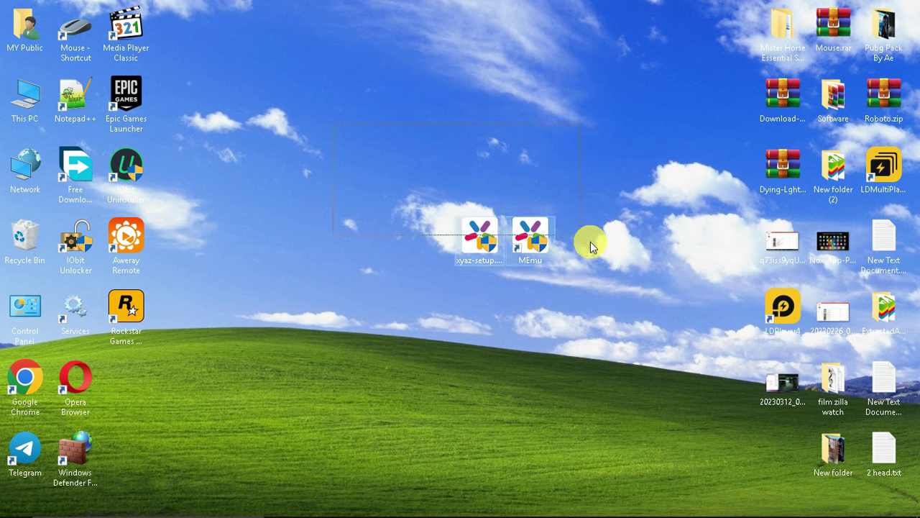
left_click(581, 301)
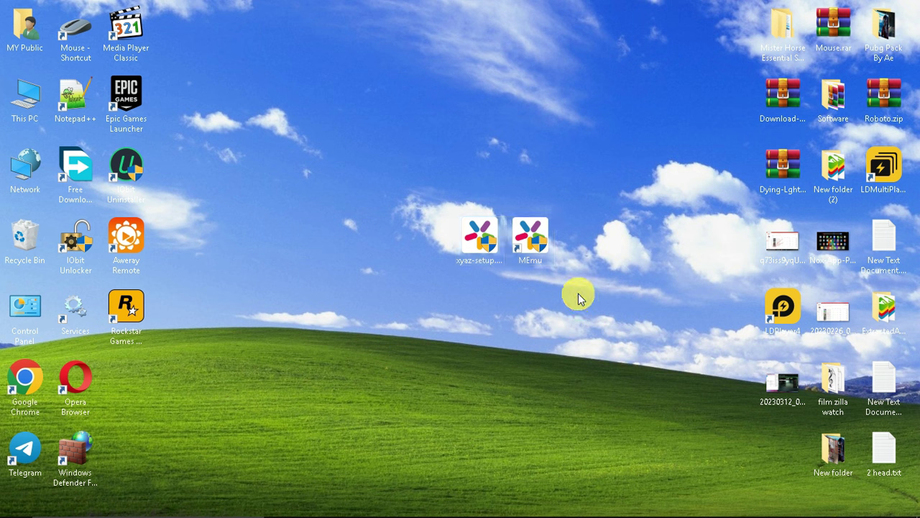
Step: Launch the MEmu emulator from its desktop shortcut
double_click(531, 263)
double_click(531, 264)
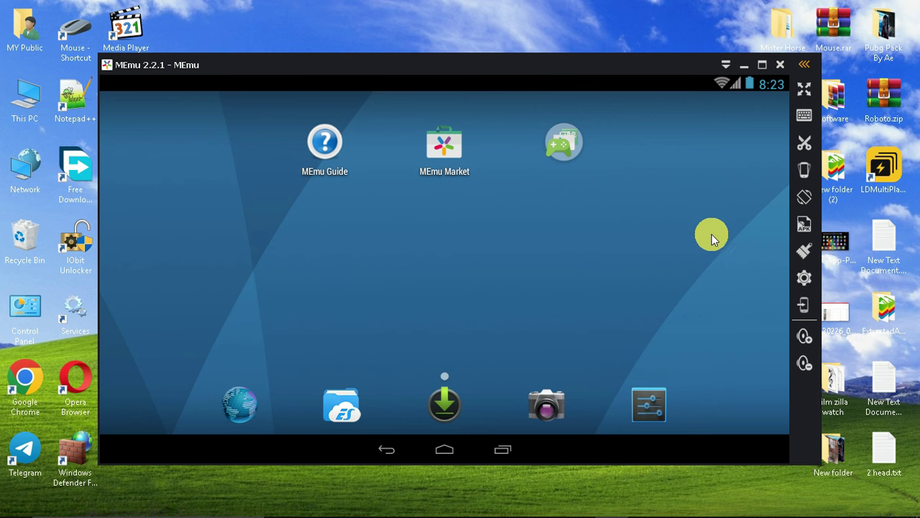
Step: Open the emulator's system settings and set the CPU count to 1, keeping the memory at 1024
left_click(805, 278)
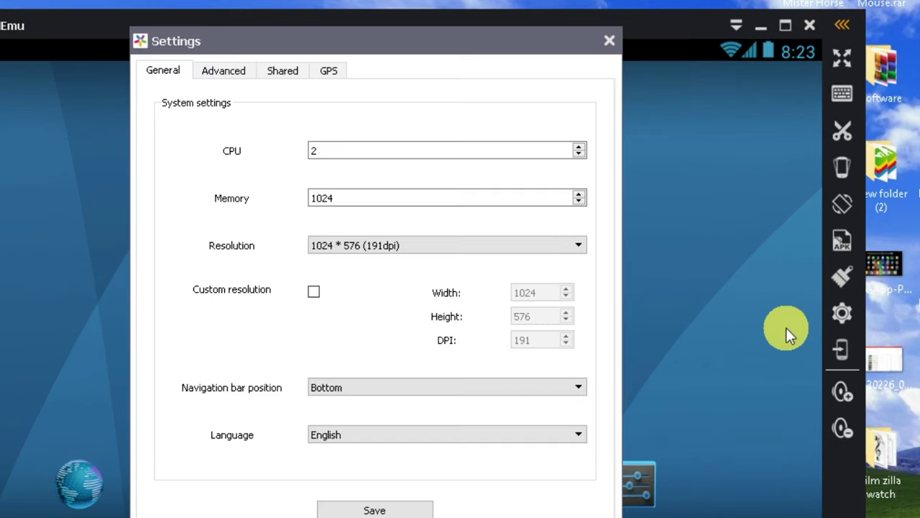
double_click(320, 150)
type("2")
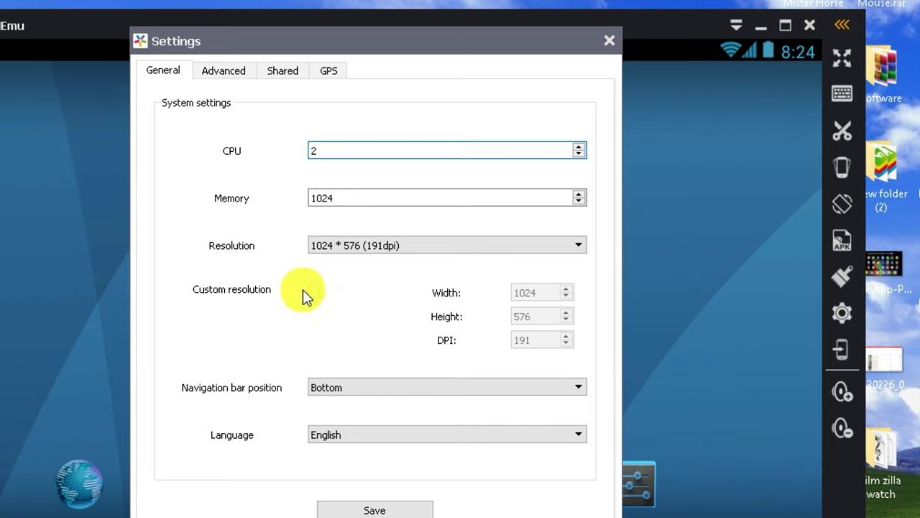
left_click_drag(320, 150, 241, 158)
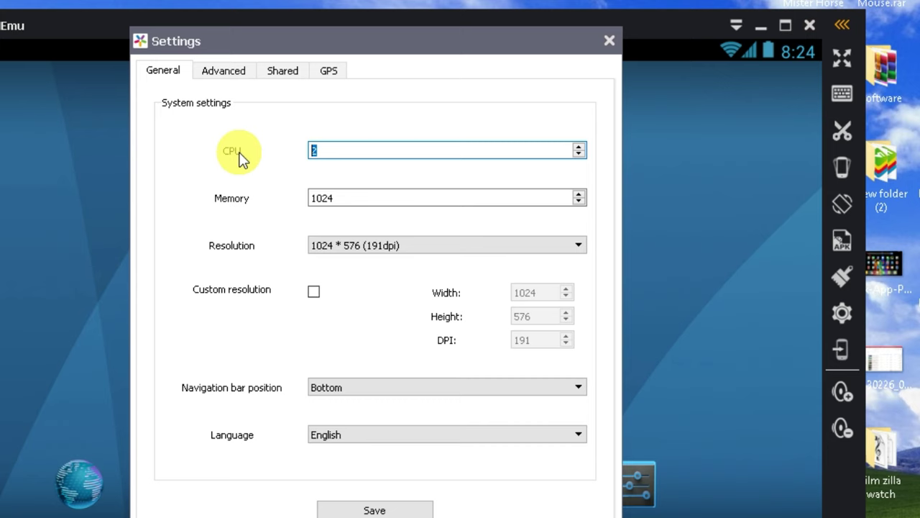
type("1")
double_click(333, 199)
Step: Enable a custom resolution with a width of 800 and a height of 600, keeping the DPI at 191
left_click(480, 246)
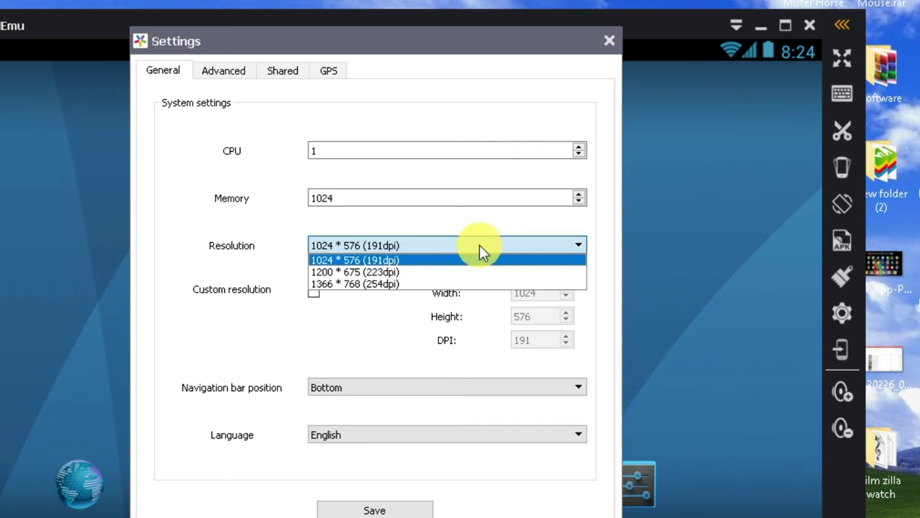
left_click(446, 261)
left_click(317, 293)
double_click(531, 293)
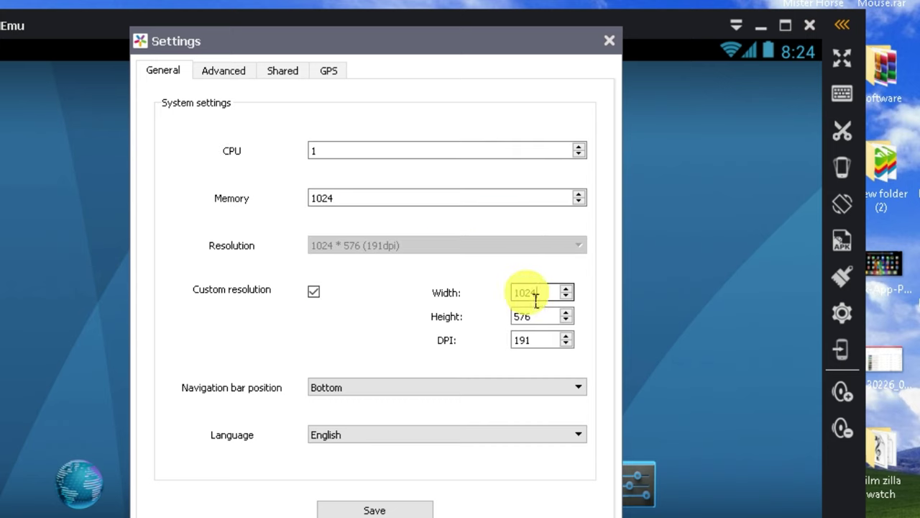
type("800")
key("Tab")
type("600")
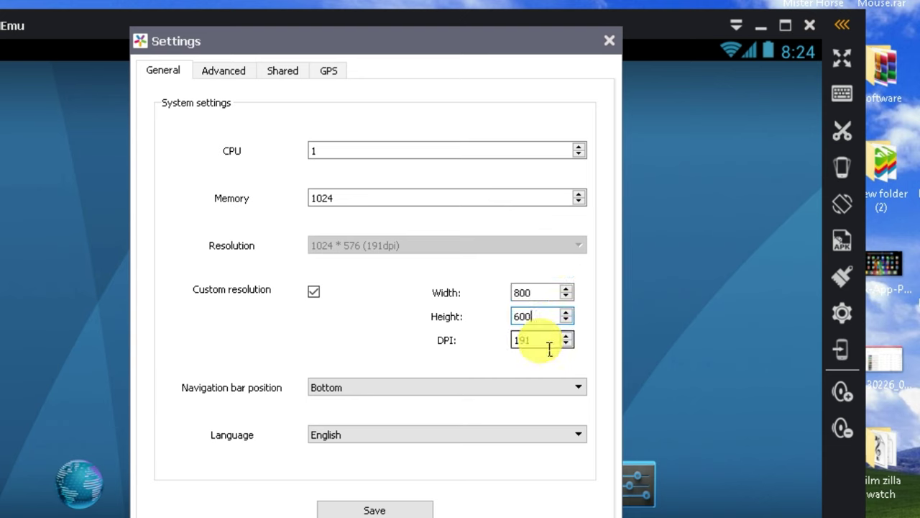
double_click(538, 345)
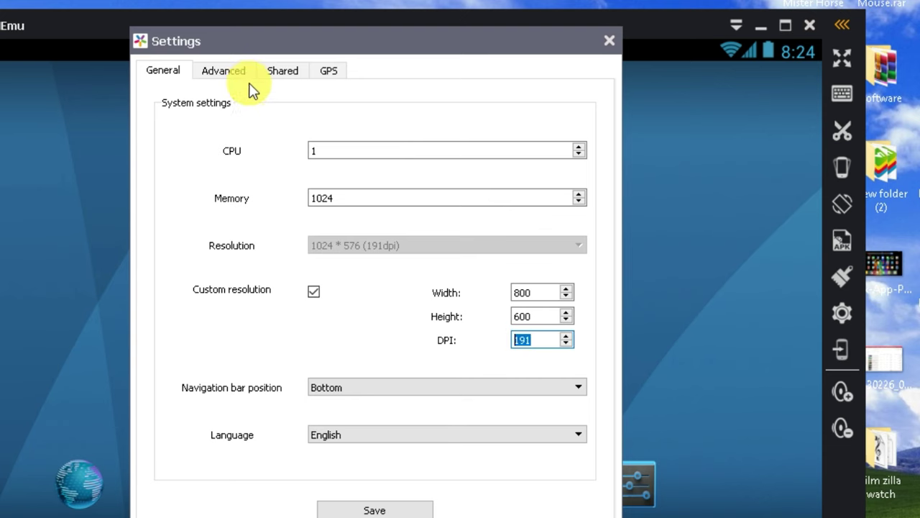
Step: Check the shared folder paths and save the emulator settings with an immediate MEmu restart
left_click(282, 71)
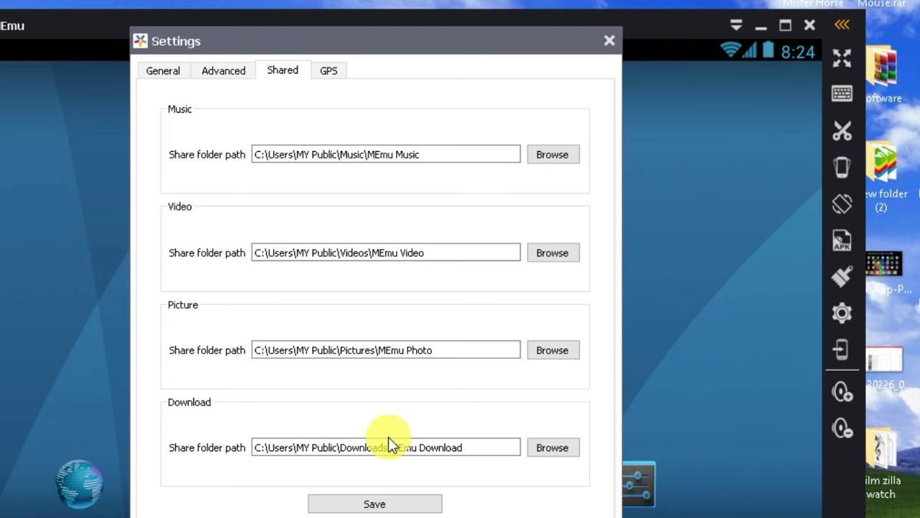
left_click(172, 80)
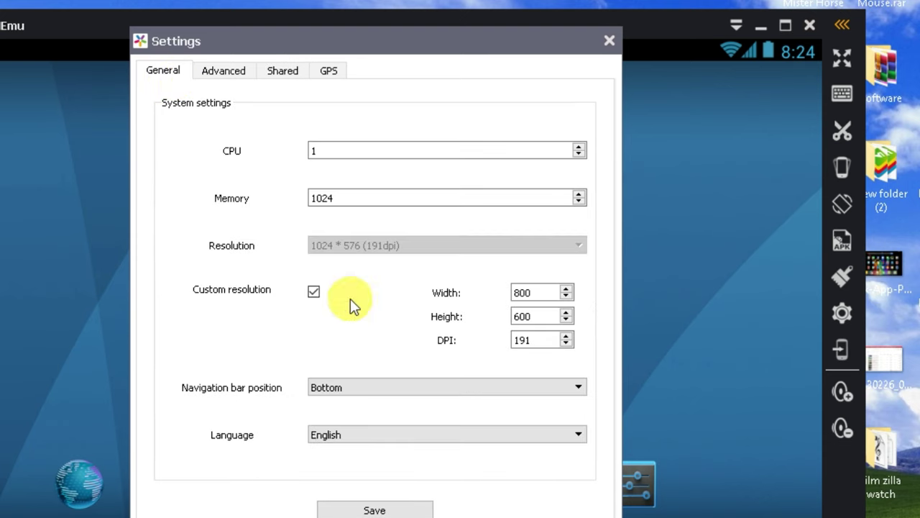
left_click(373, 509)
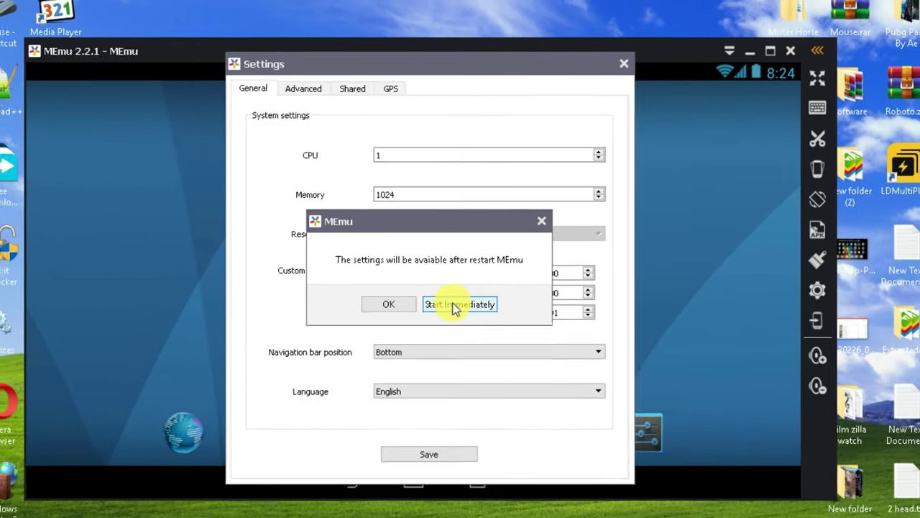
left_click(425, 323)
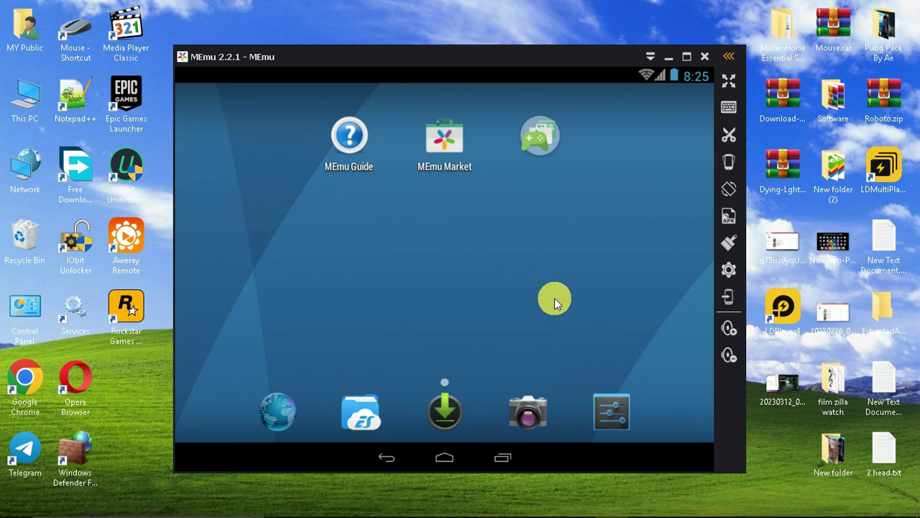
Step: Open the About tablet page in the Android settings and bring the build number into view
left_click_drag(553, 298, 684, 338)
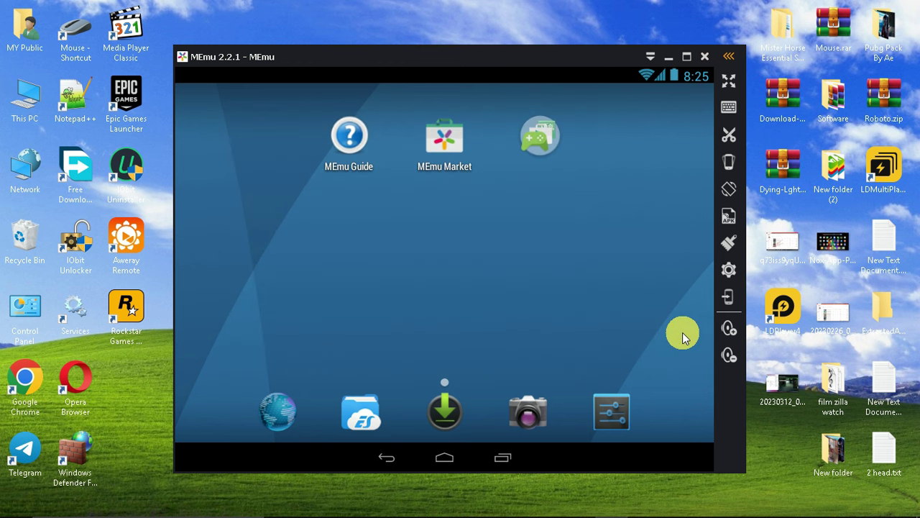
left_click(609, 407)
left_click_drag(531, 328, 482, 238)
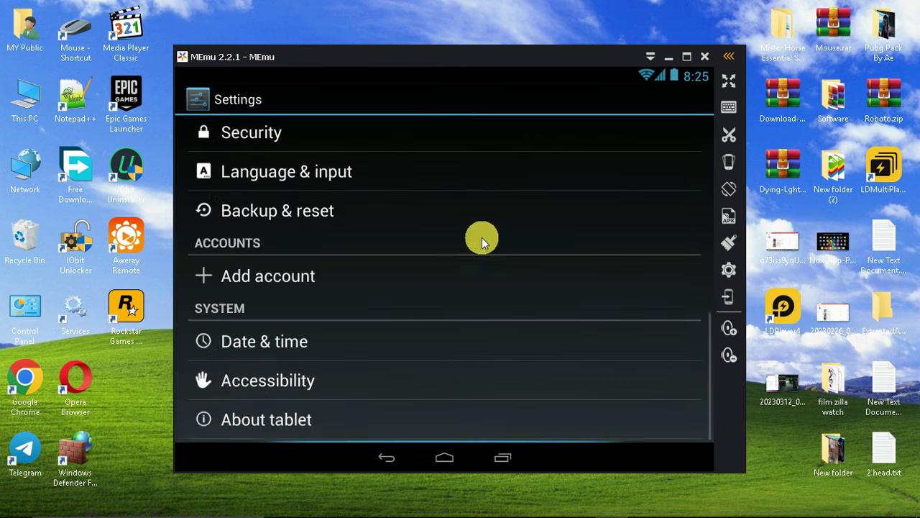
left_click(350, 424)
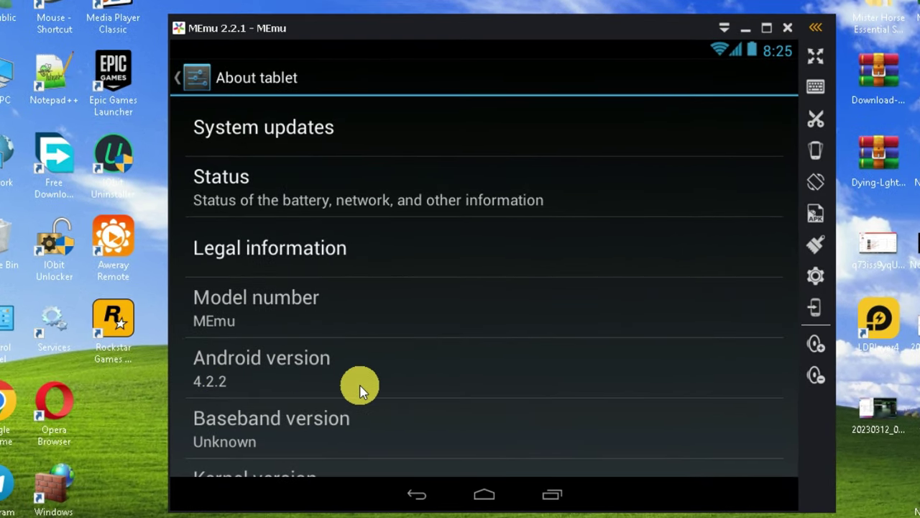
left_click_drag(339, 369, 399, 230)
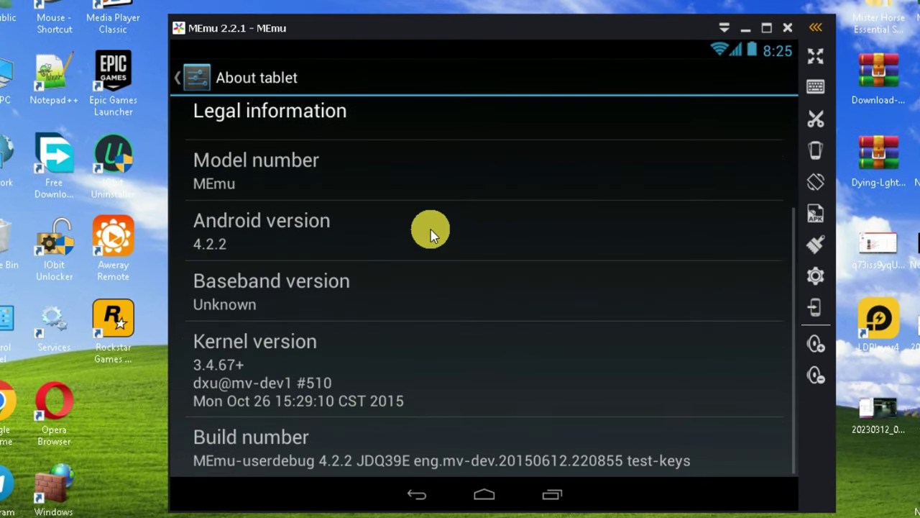
Step: Unlock developer mode through the tablet's build number entry
left_click(398, 440)
left_click(398, 439)
left_click(398, 439)
left_click(398, 439)
left_click(398, 440)
left_click(398, 439)
left_click(423, 428)
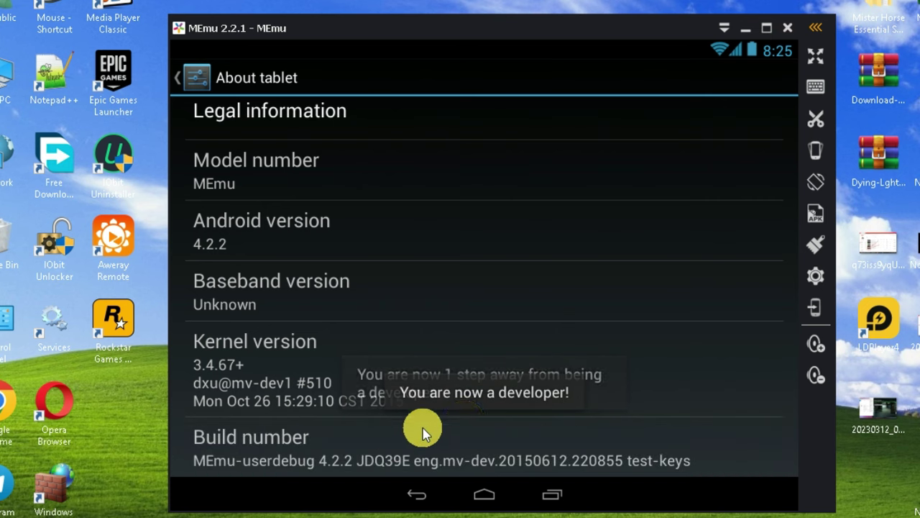
Step: Open Developer options and set the window animation scale to Animation off
left_click(415, 496)
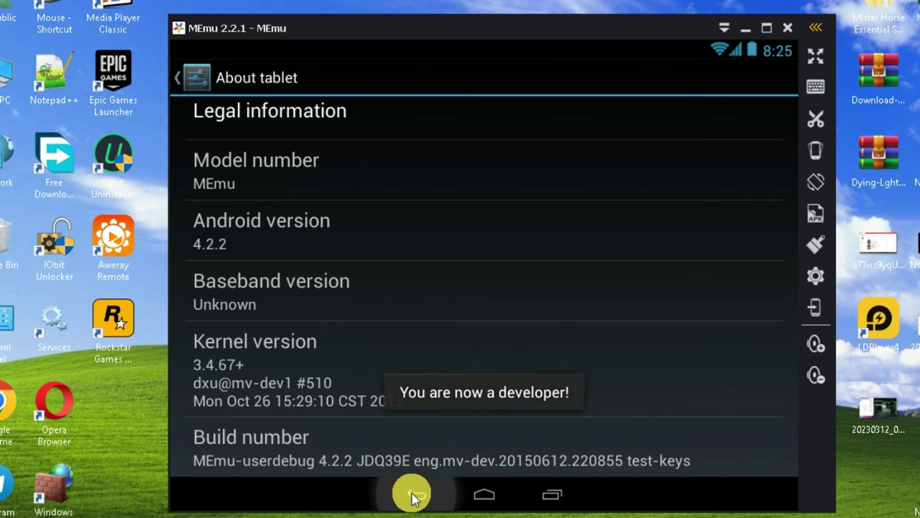
left_click(363, 452)
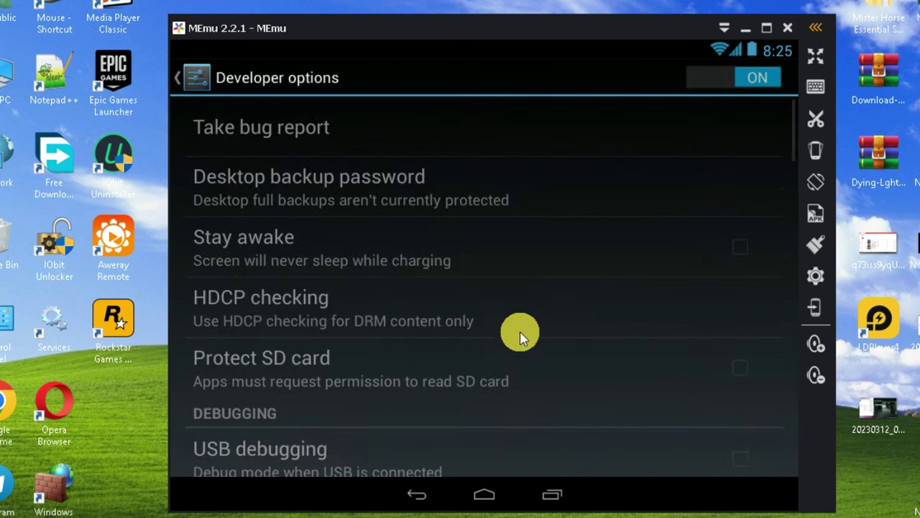
scroll(520, 336, "down", 10)
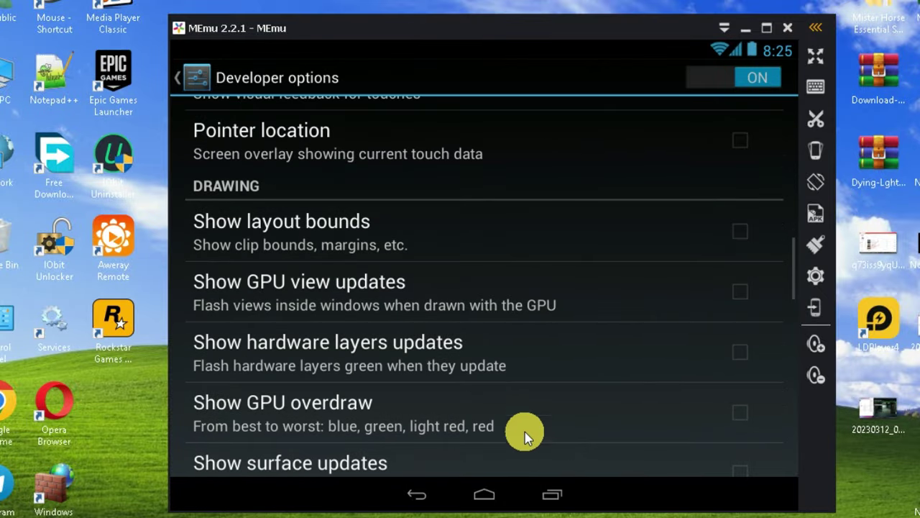
scroll(533, 345, "down", 3)
left_click(464, 312)
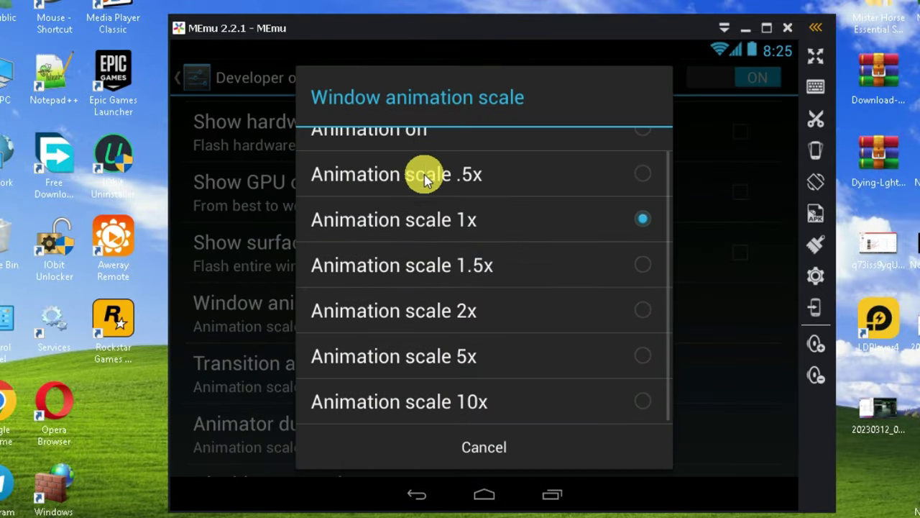
scroll(424, 179, "up", 1)
left_click(479, 158)
Step: Set both the transition animation scale and the animator duration scale to Animation off
left_click(439, 378)
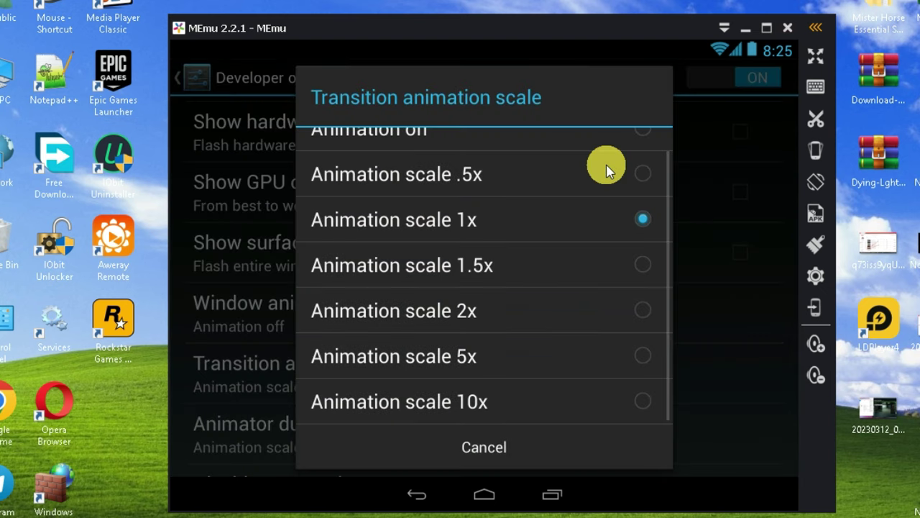
scroll(606, 171, "up", 1)
left_click(616, 150)
left_click(535, 277)
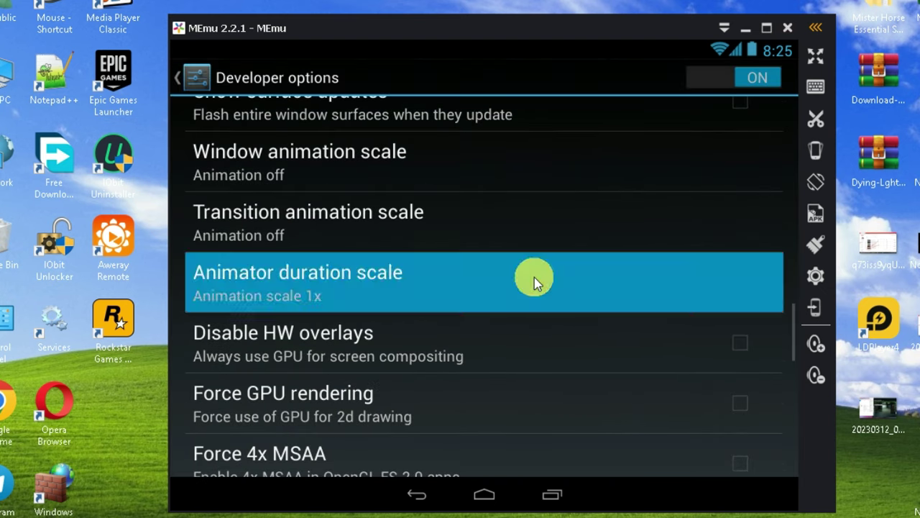
scroll(555, 189, "up", 1)
left_click(557, 148)
Step: Enable Force 4x MSAA for OpenGL ES 2.0 apps in Developer options
scroll(539, 259, "down", 2)
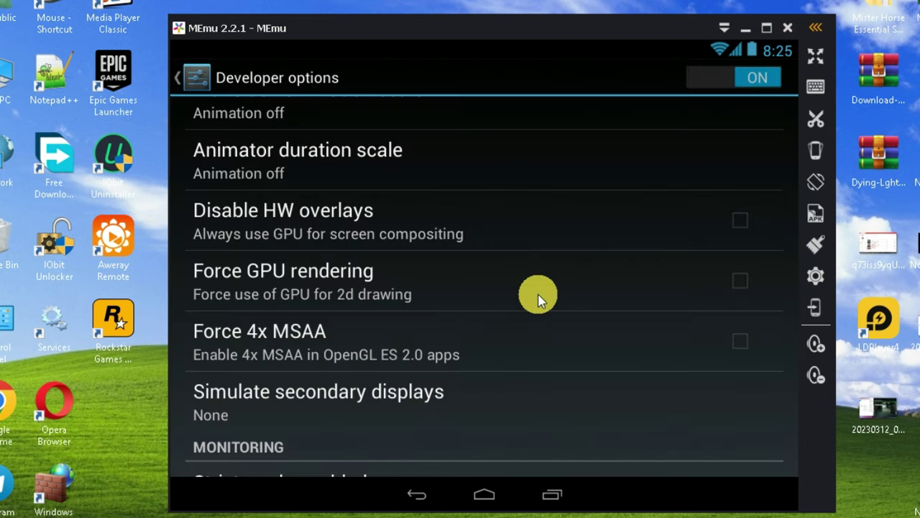
left_click(432, 352)
scroll(554, 362, "up", 2)
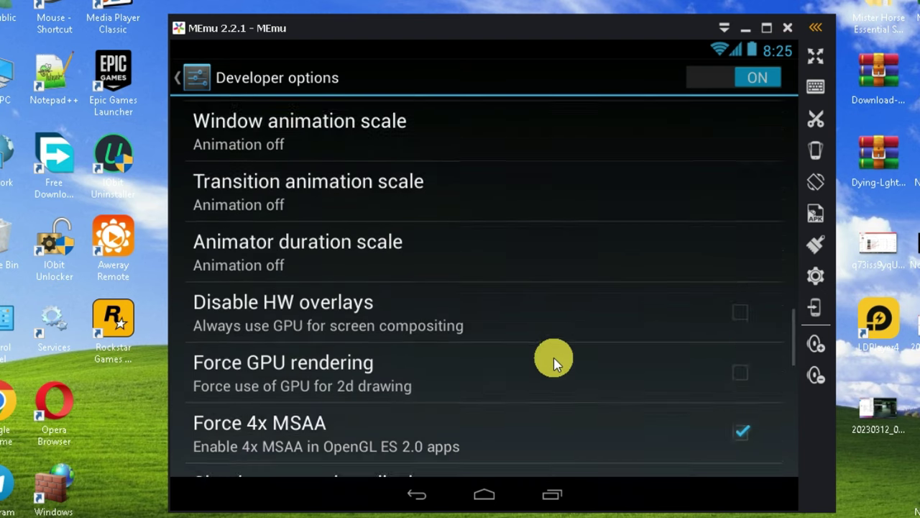
Step: Look through the remaining developer options and check the choices for the background process limit
scroll(554, 362, "up", 9)
scroll(539, 333, "down", 5)
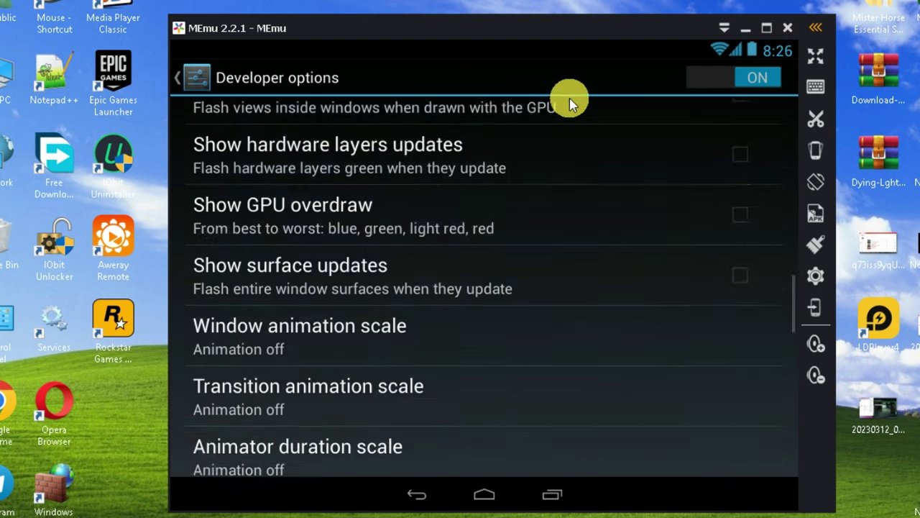
scroll(356, 404, "down", 10)
left_click(363, 398)
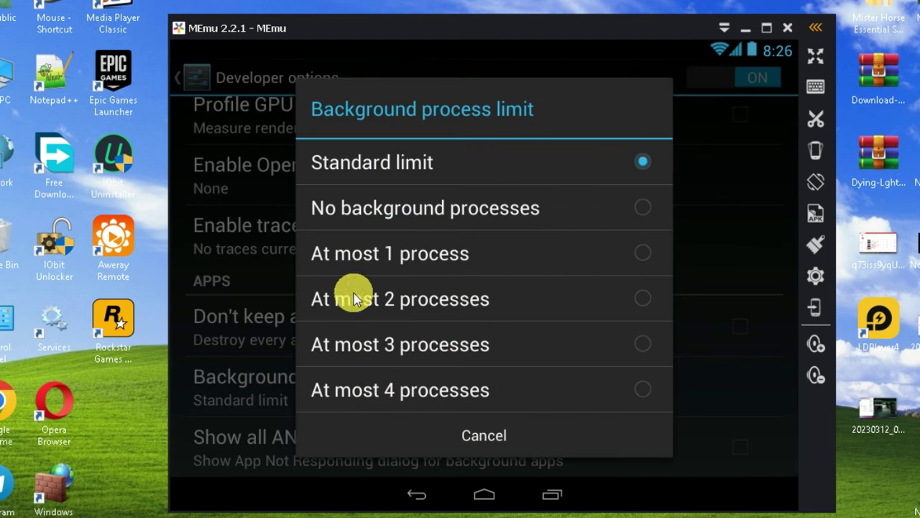
left_click(214, 374)
Step: Leave Developer options and examine the list of all installed apps in the Android settings
left_click(416, 495)
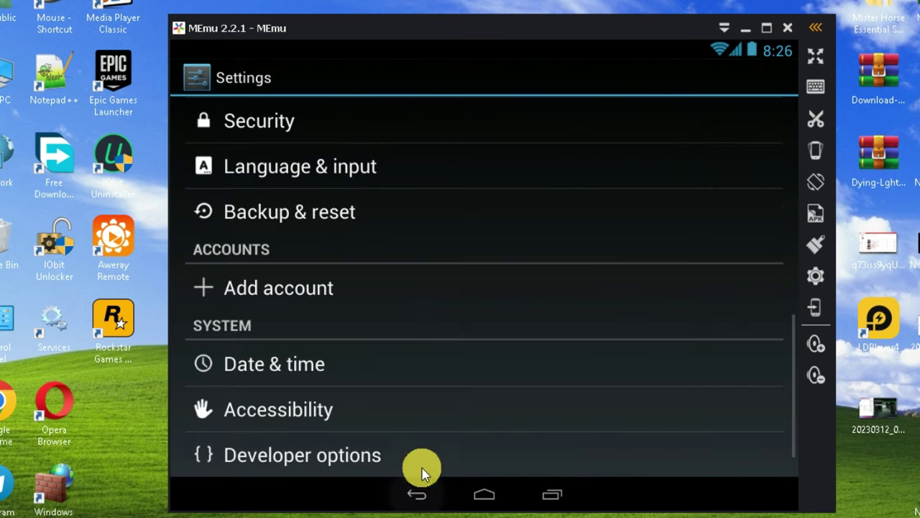
scroll(432, 335, "up", 4)
left_click(328, 160)
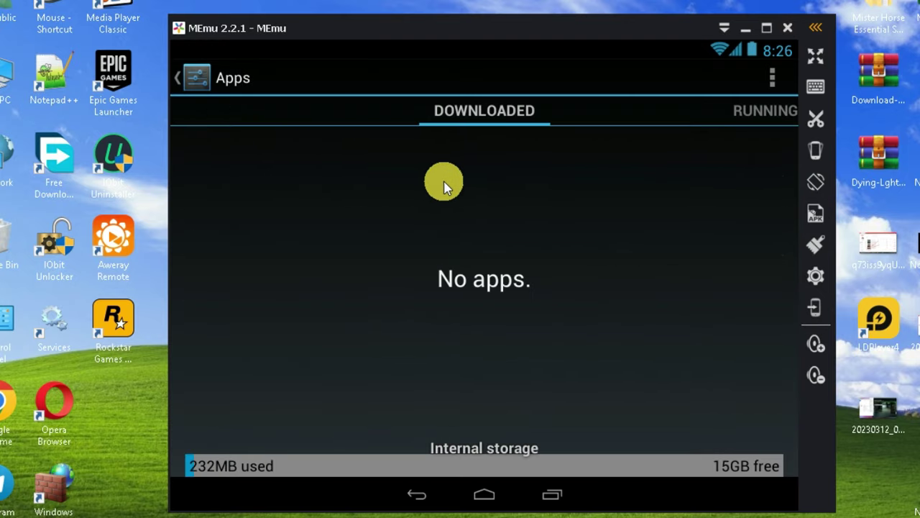
left_click_drag(619, 318, 480, 327)
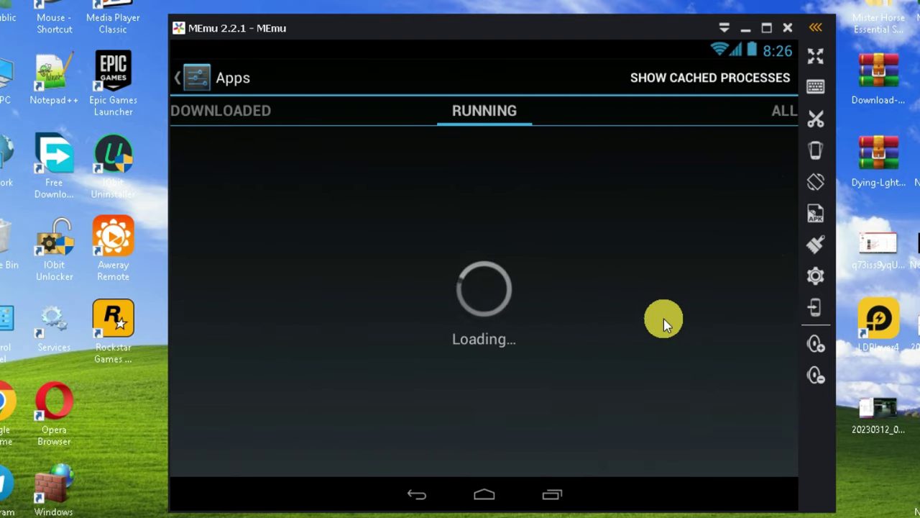
left_click_drag(661, 319, 499, 320)
scroll(409, 362, "down", 10)
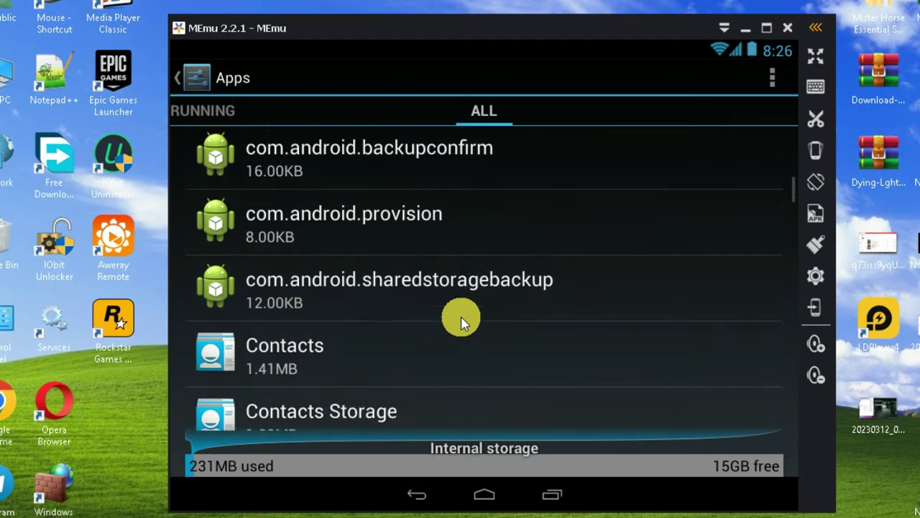
scroll(424, 360, "down", 10)
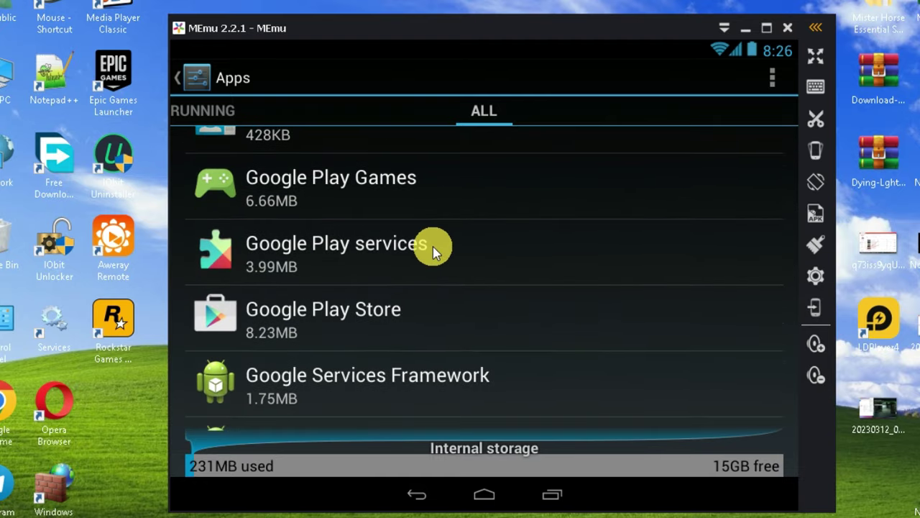
Step: Leave the Android settings and return to the emulator's home screen
left_click(552, 494)
left_click(707, 86)
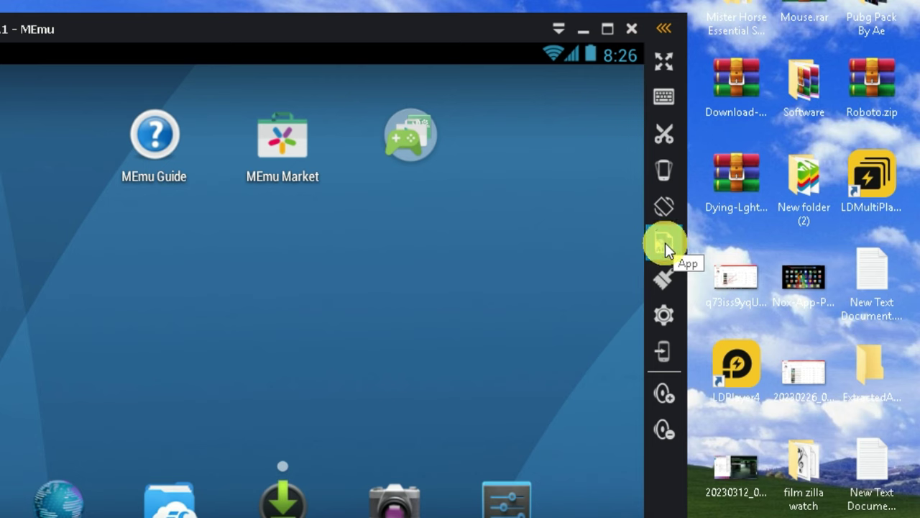
left_click(664, 287)
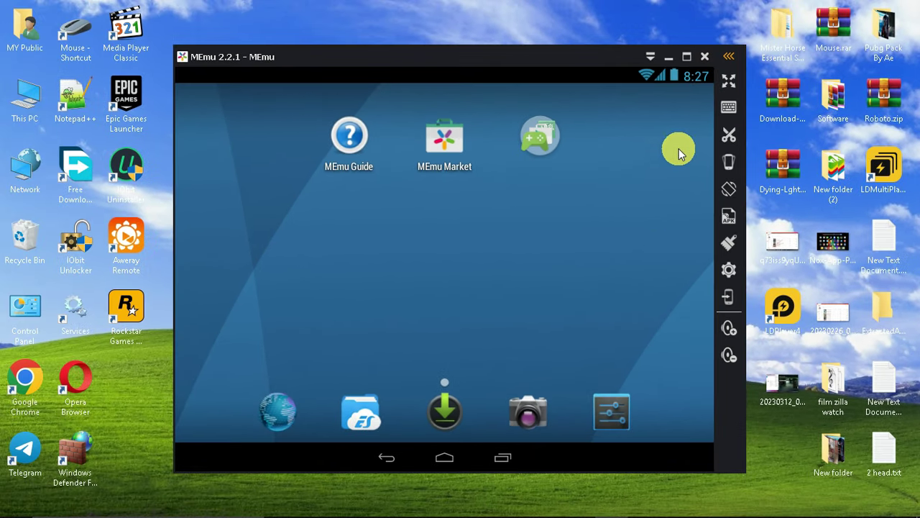
Step: Minimize the emulator and move the two game APK files below the MEmu icons on the desktop
left_click(668, 58)
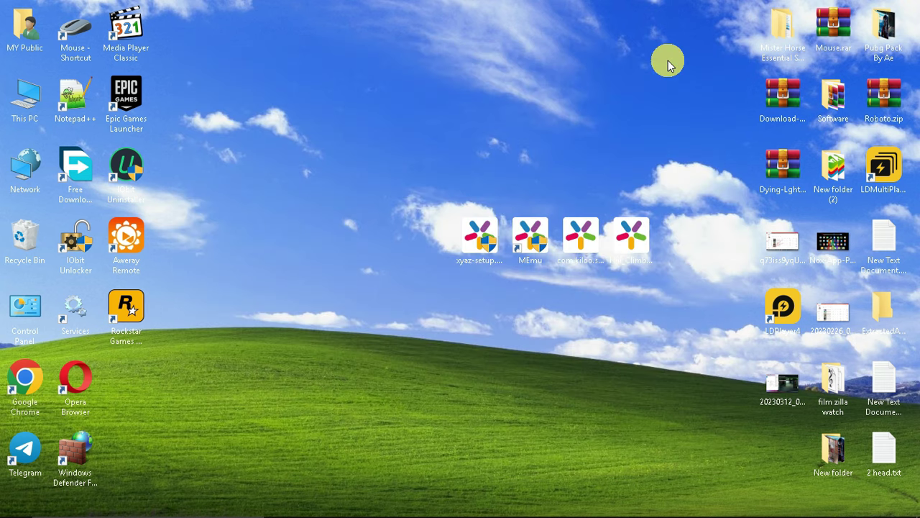
left_click_drag(581, 236, 432, 310)
left_click_drag(653, 229, 507, 320)
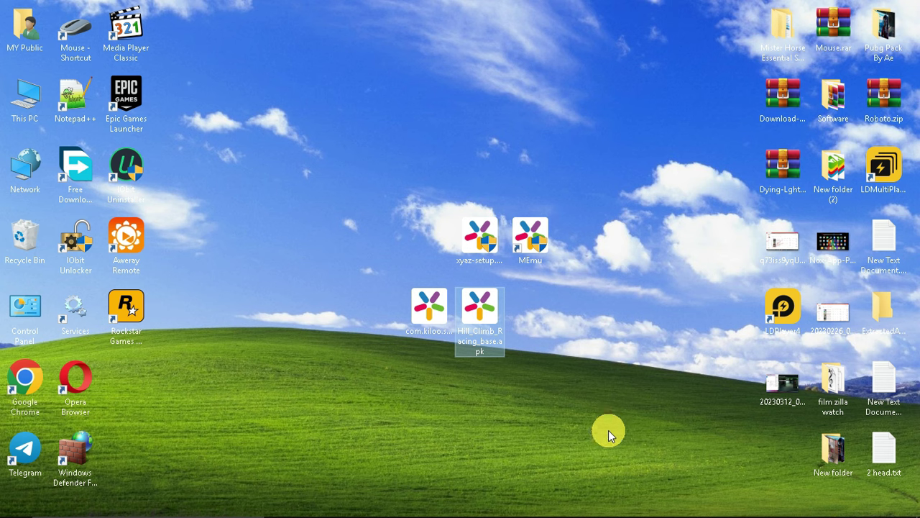
Step: Select the com.kiloo APK and Hill_Climb_Racing_base.apk on the desktop and cut them
left_click_drag(612, 430, 394, 303)
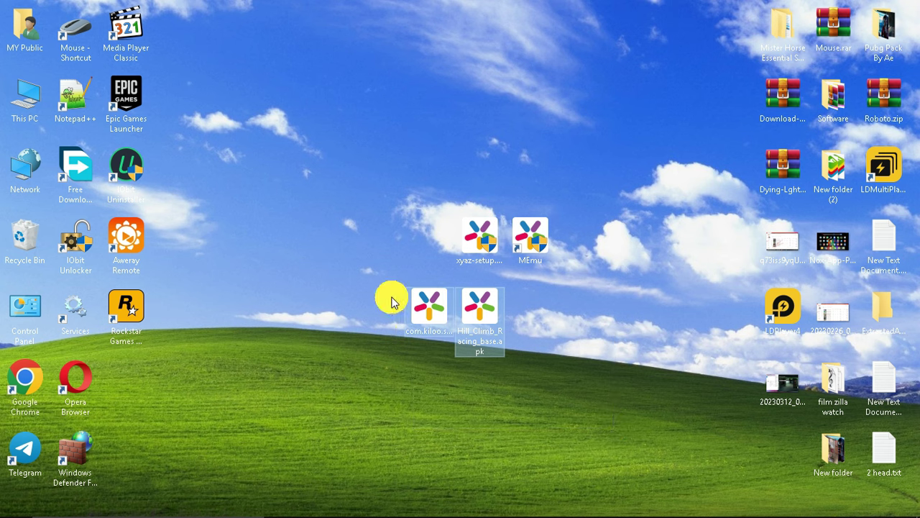
mouse_move(559, 503)
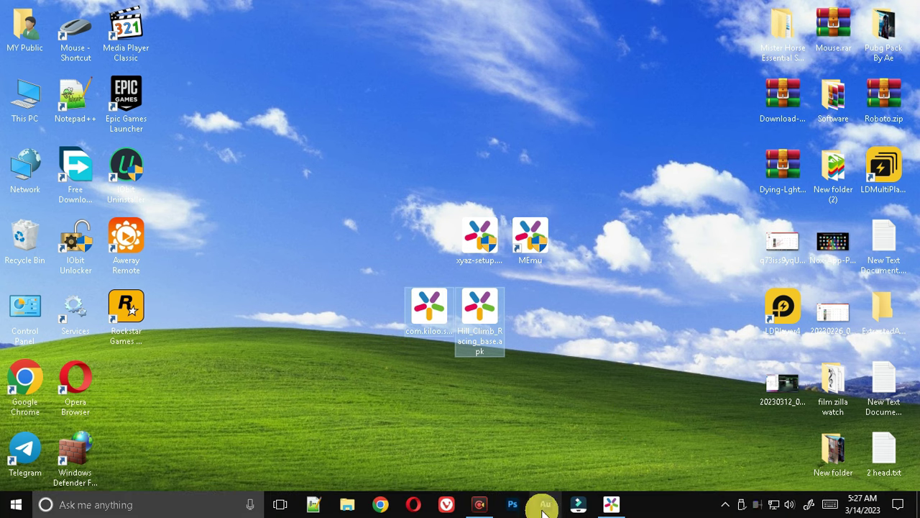
left_click(573, 425)
left_click_drag(612, 432, 416, 311)
right_click(416, 310)
left_click(444, 210)
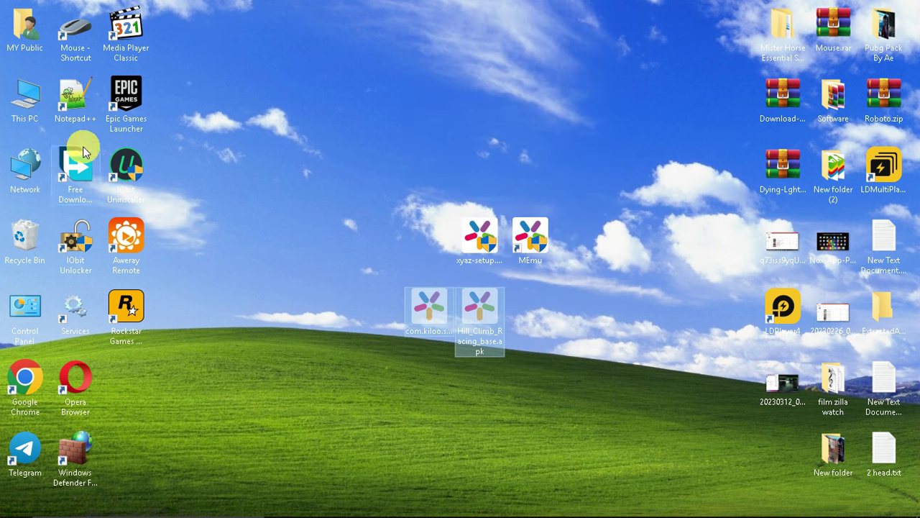
Step: Open the MEmu Download folder inside the PC's Downloads folder and paste the two APK files there
double_click(38, 104)
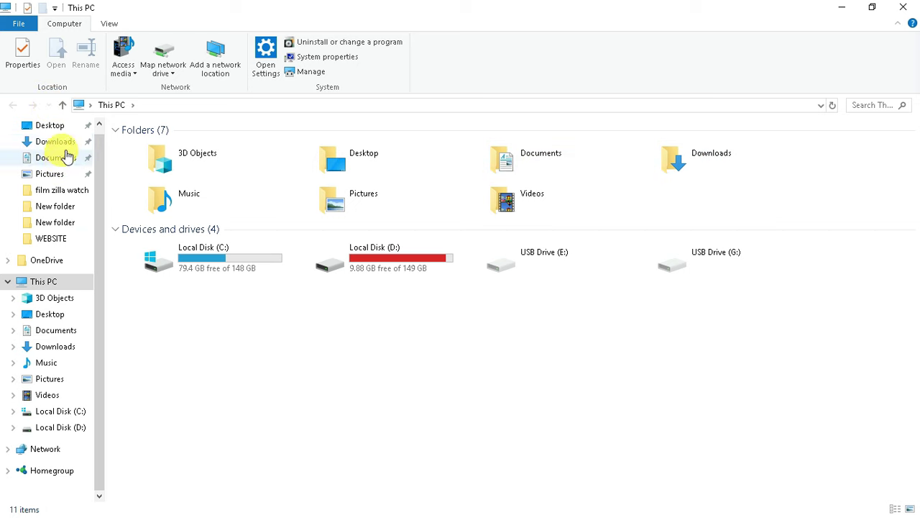
double_click(709, 161)
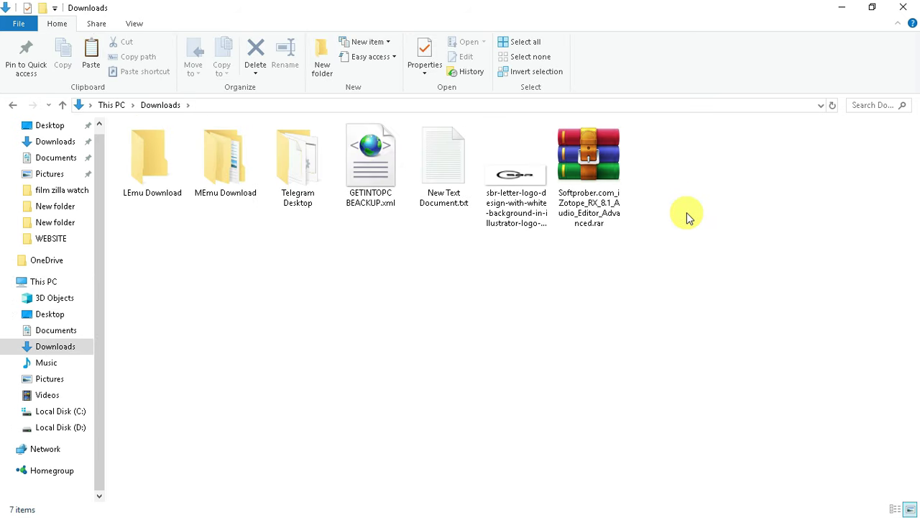
double_click(231, 169)
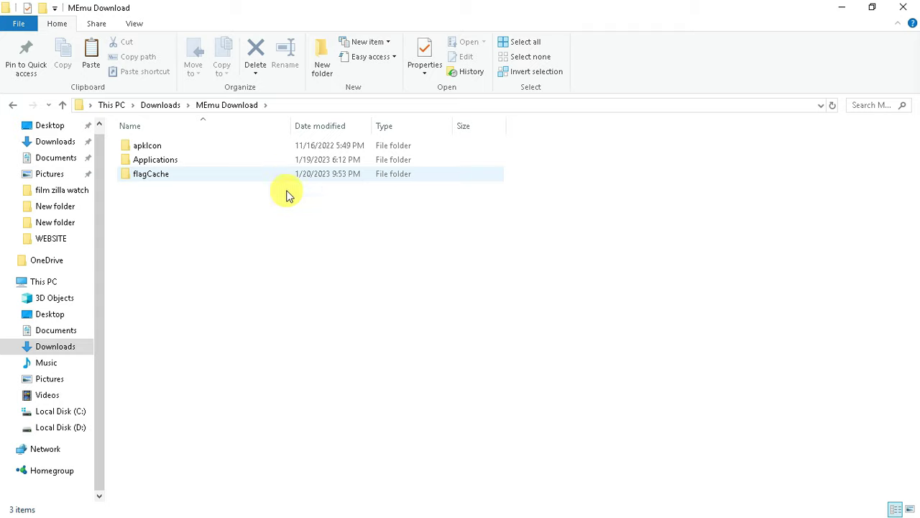
right_click(294, 344)
left_click(335, 240)
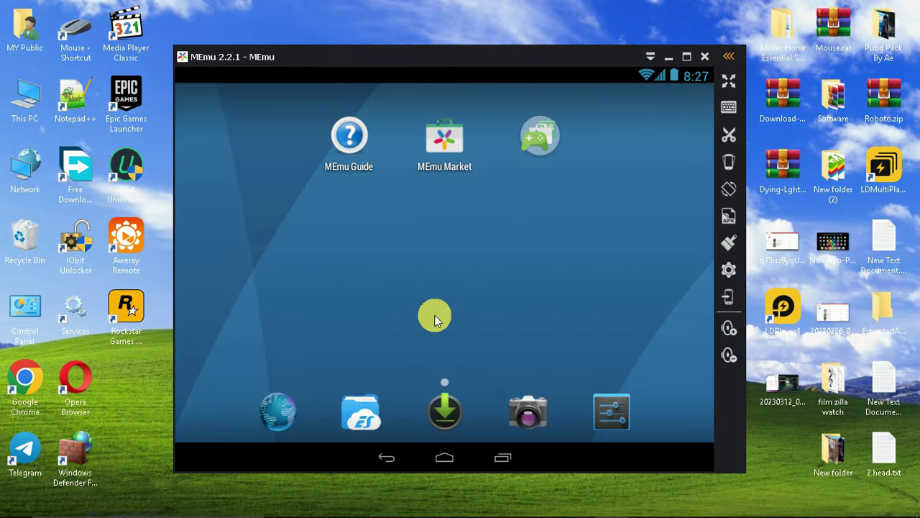
Step: Open the sdcard Download folder in the emulator's file manager and try to install Hill_Climb_Racing_base.apk
left_click(367, 419)
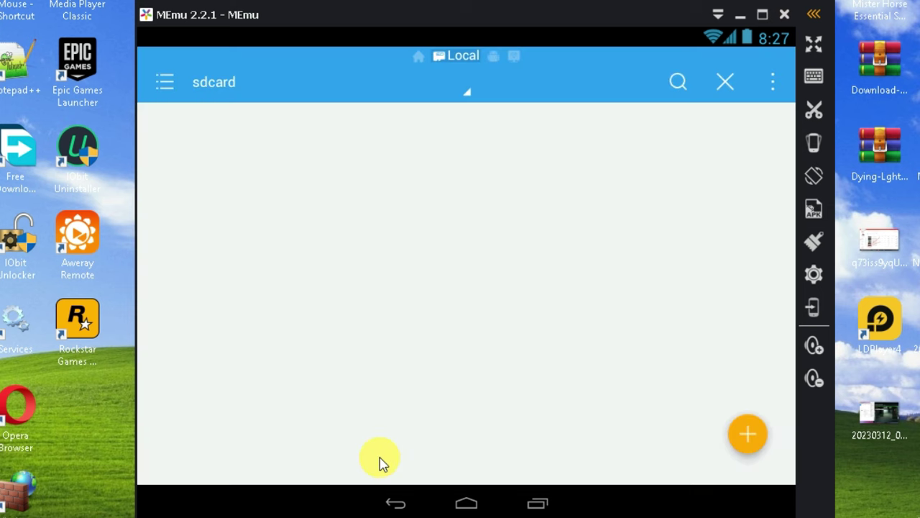
left_click(643, 195)
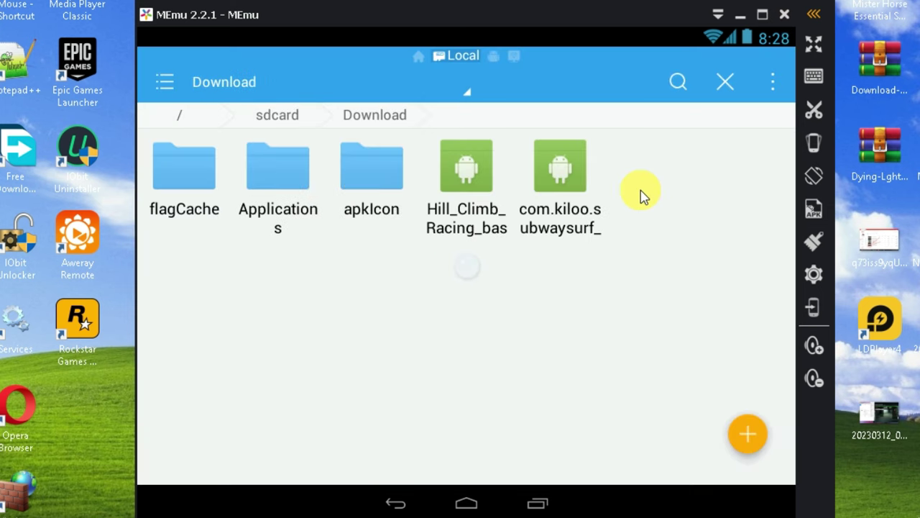
left_click(463, 225)
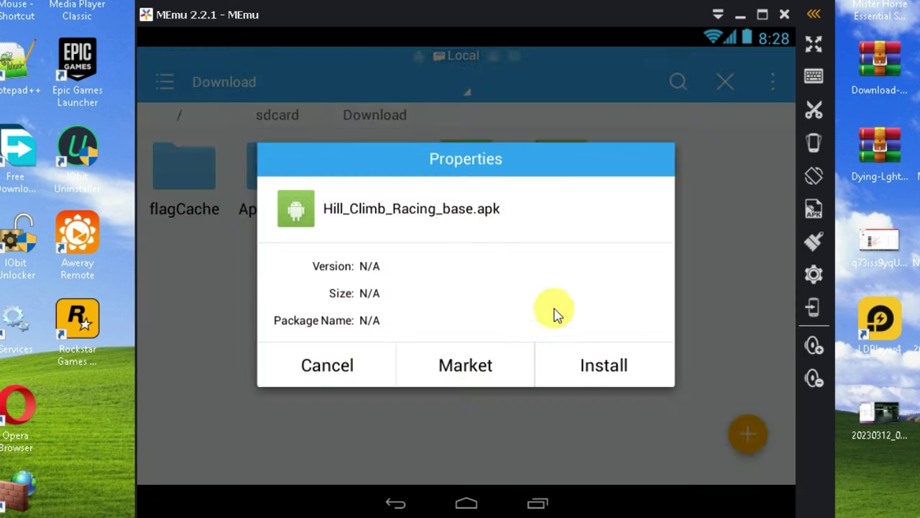
left_click(572, 367)
left_click(469, 335)
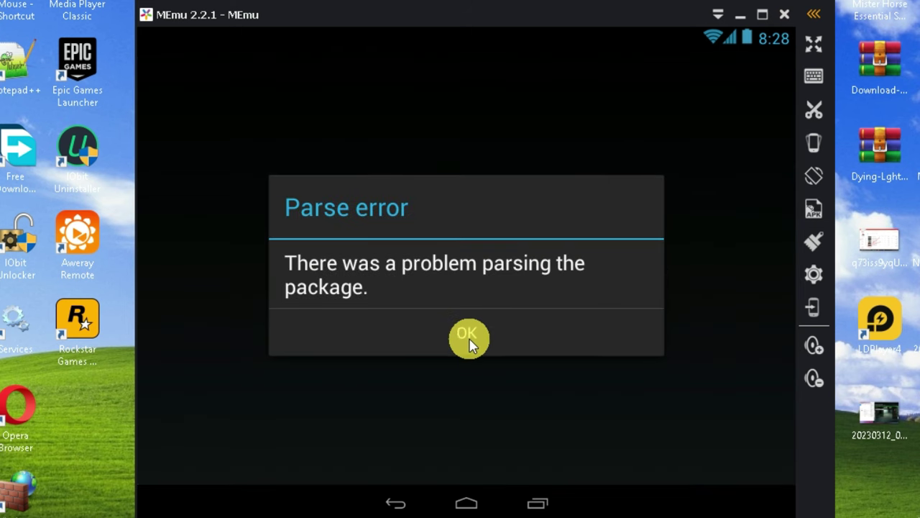
Step: Open the Applications folder inside Download and try to install the Google Play APK files stored there
left_click(278, 173)
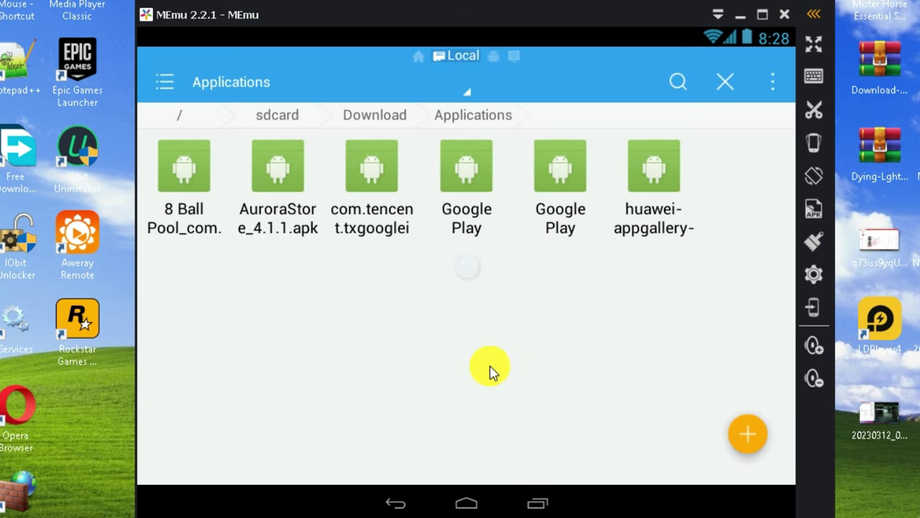
left_click(401, 502)
left_click(286, 190)
left_click(456, 196)
left_click(602, 398)
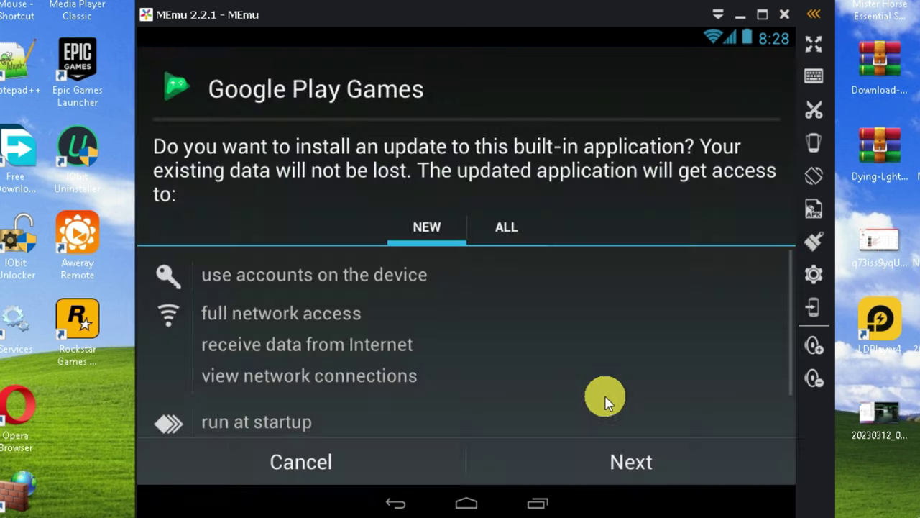
left_click(438, 448)
left_click(400, 503)
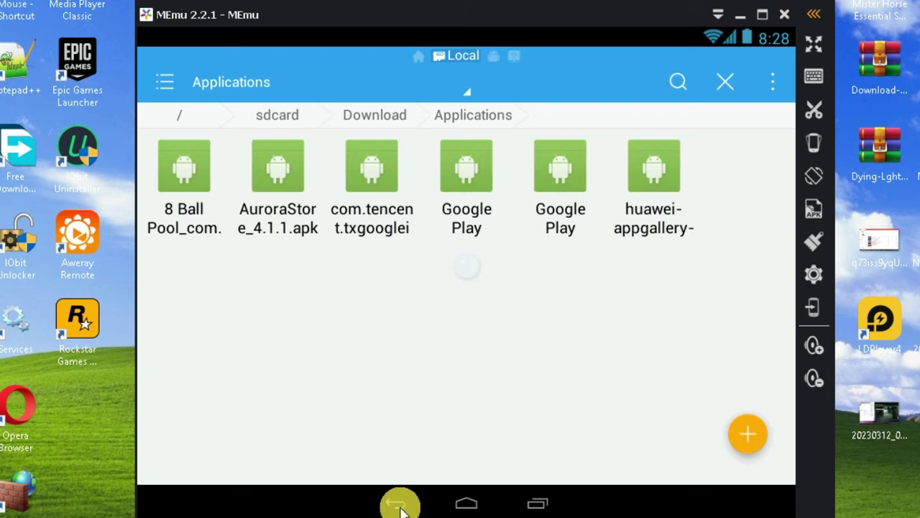
left_click(556, 235)
left_click(581, 381)
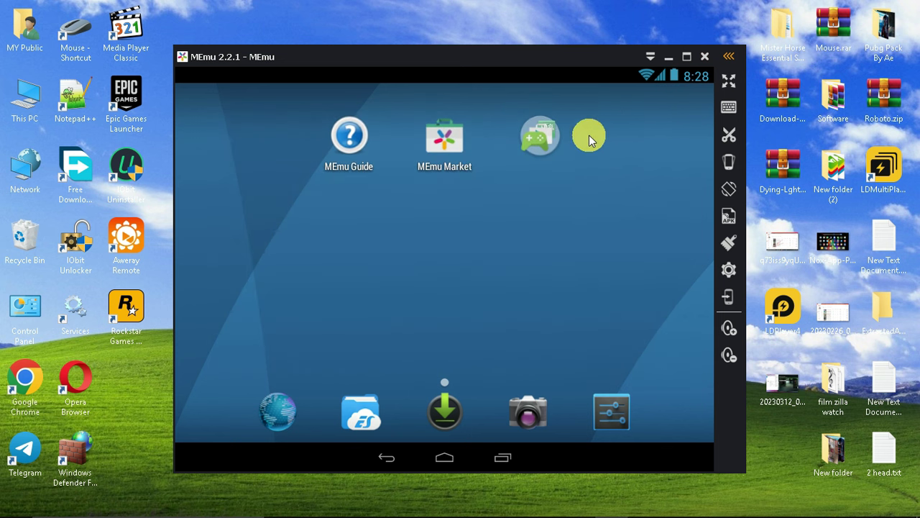
Step: Open the Play Store and sign in with an existing Google account's email and password, accepting the backup and restore page
left_click(539, 136)
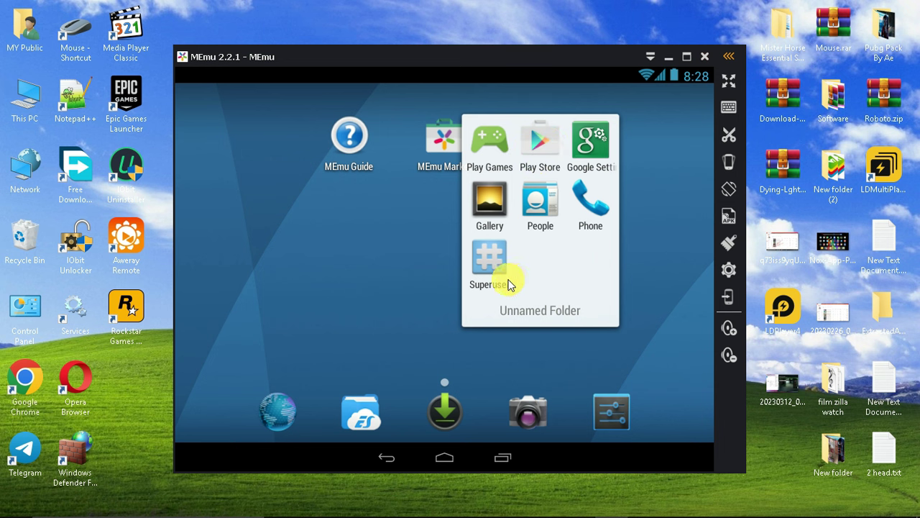
left_click(543, 151)
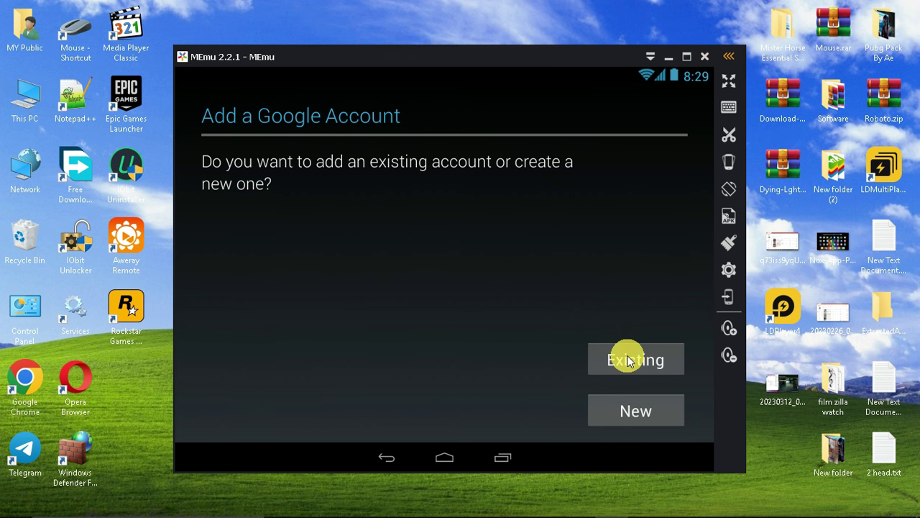
left_click(628, 361)
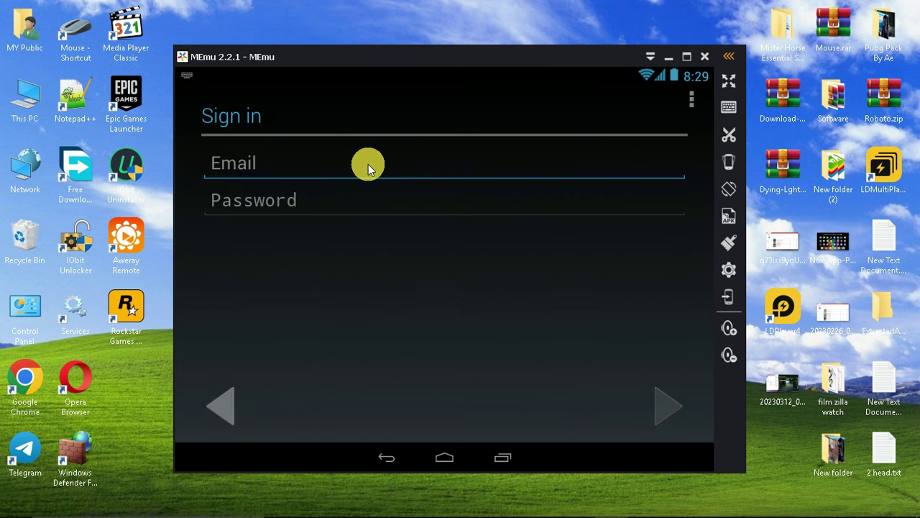
left_click(360, 199)
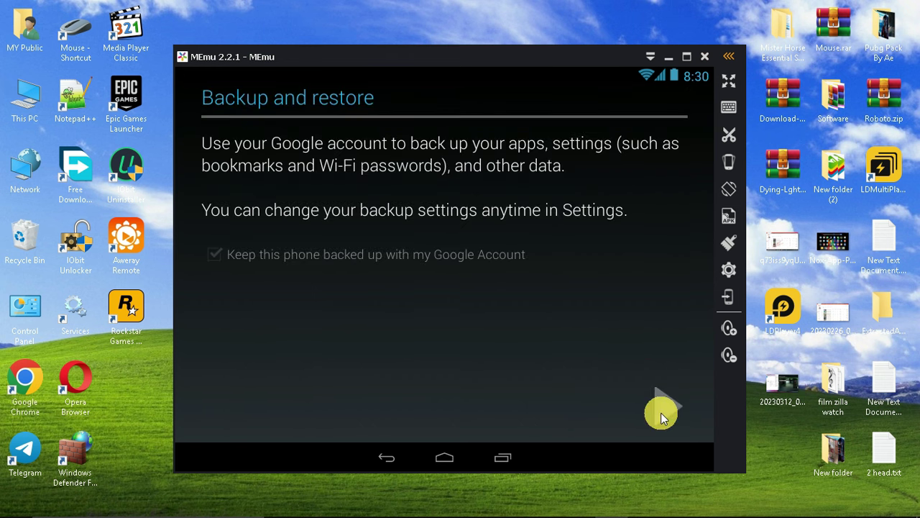
left_click(661, 412)
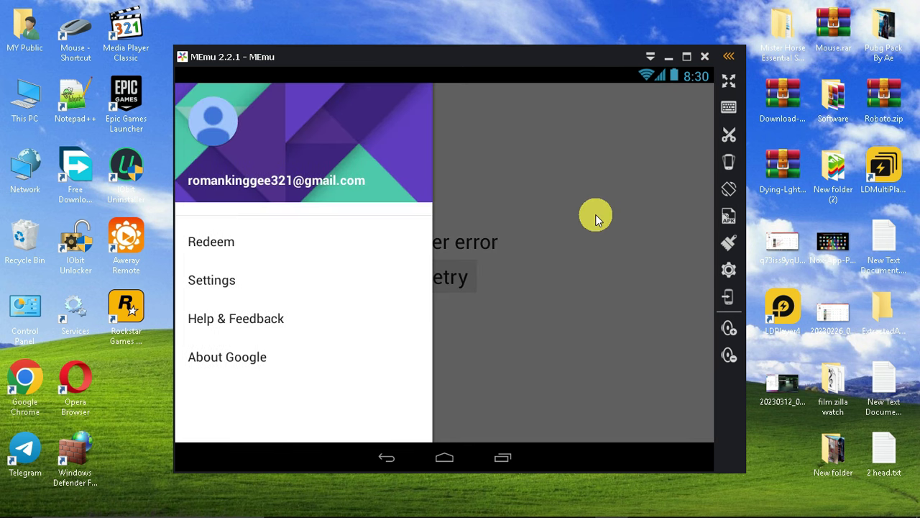
Step: Dismiss the Play Store from the recent apps and open the unnamed app folder on the home screen
left_click(504, 454)
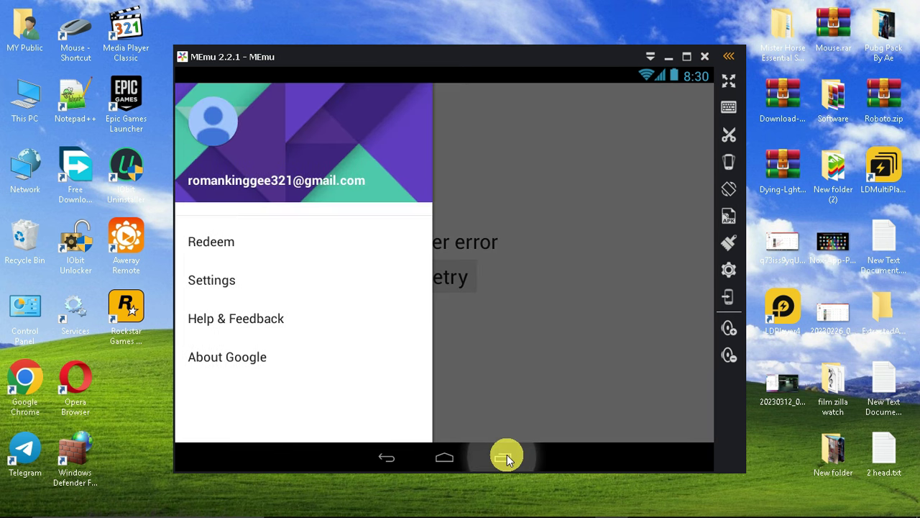
left_click_drag(646, 182, 625, 233)
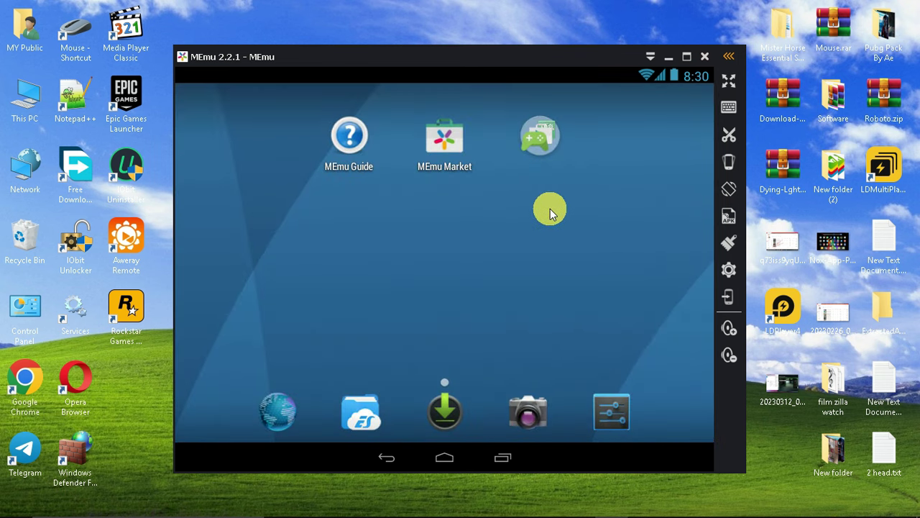
left_click(539, 135)
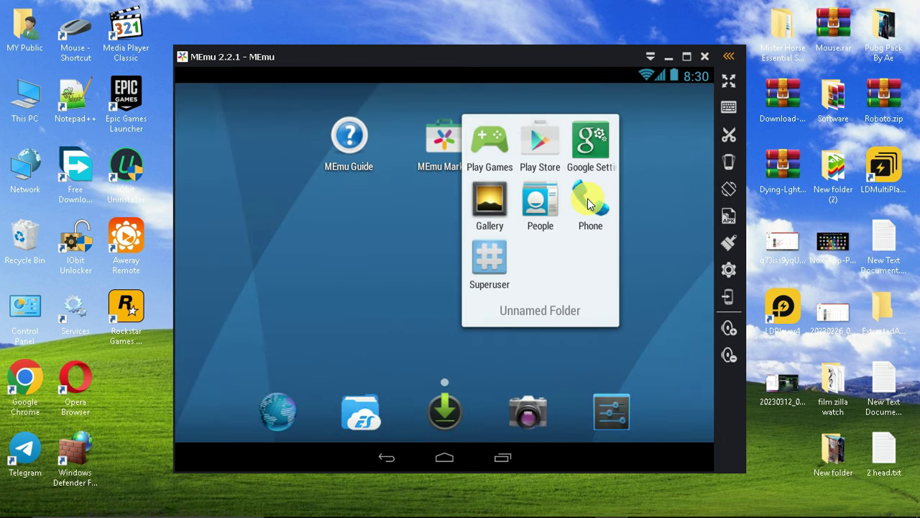